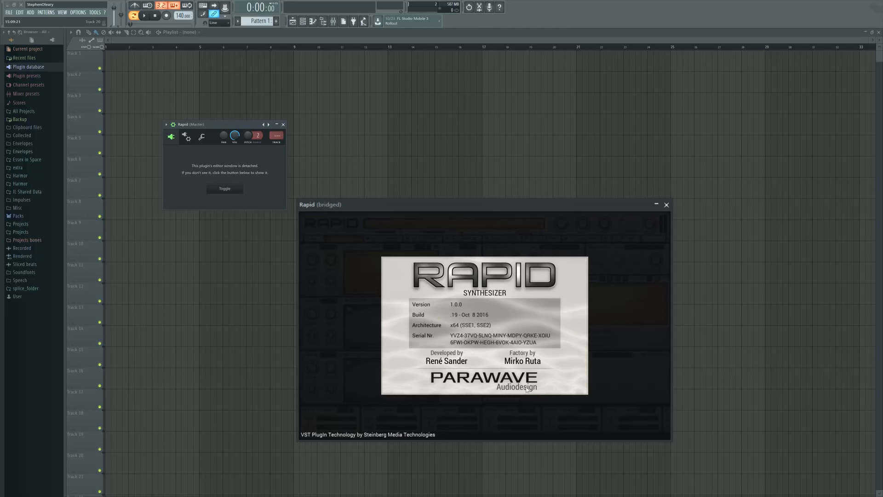
- Close the Rapid about screen and move the synth window higher over the playlist
click(565, 355)
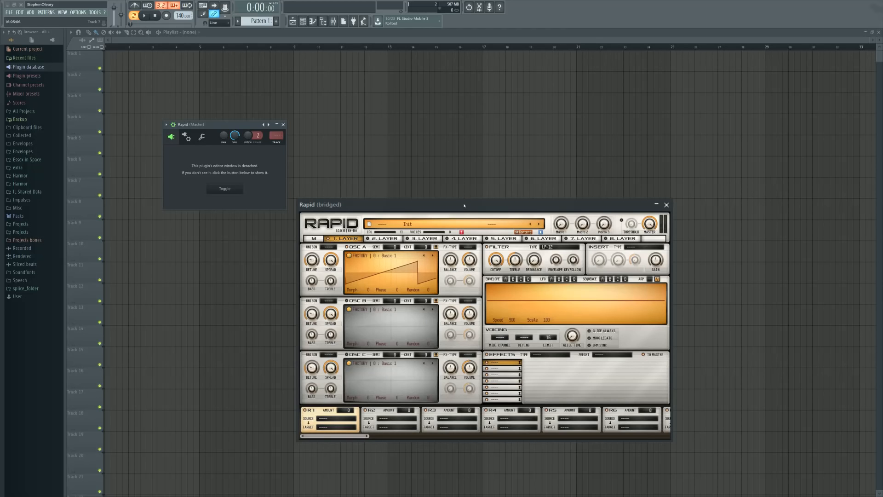
drag(464, 207, 461, 167)
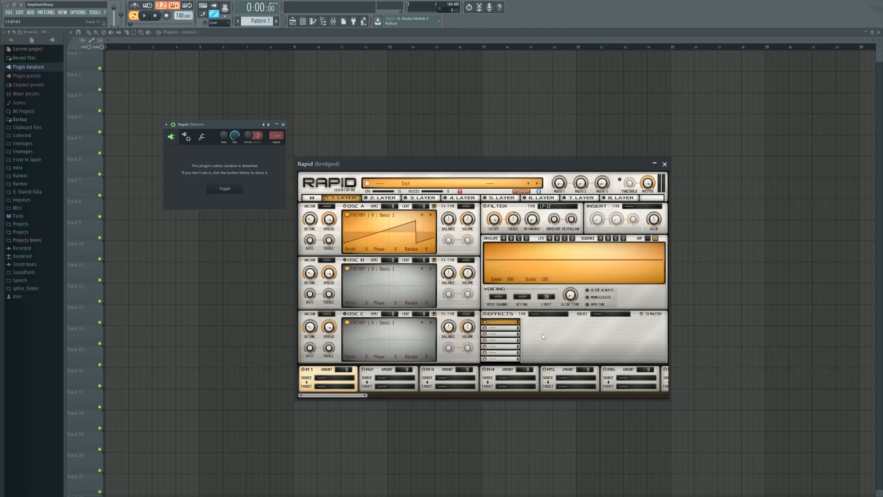
drag(455, 164, 458, 163)
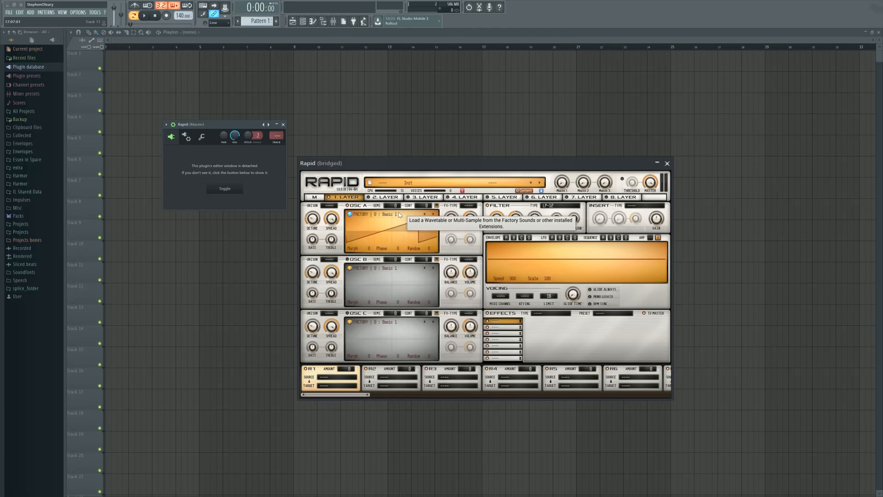
- Sweep Osc A's Morph on the current wavetable, and again after loading the factory wavetable Growlic 6
drag(364, 248, 364, 223)
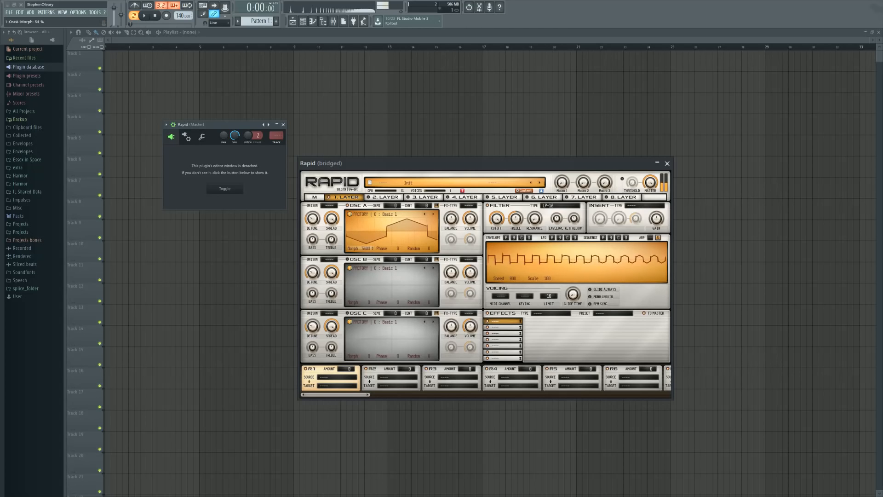
click(388, 214)
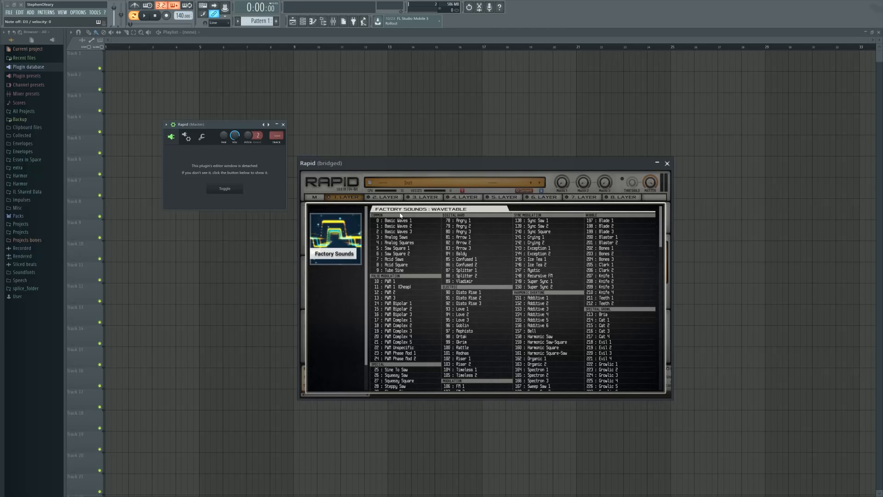
scroll(501, 276, down, 5)
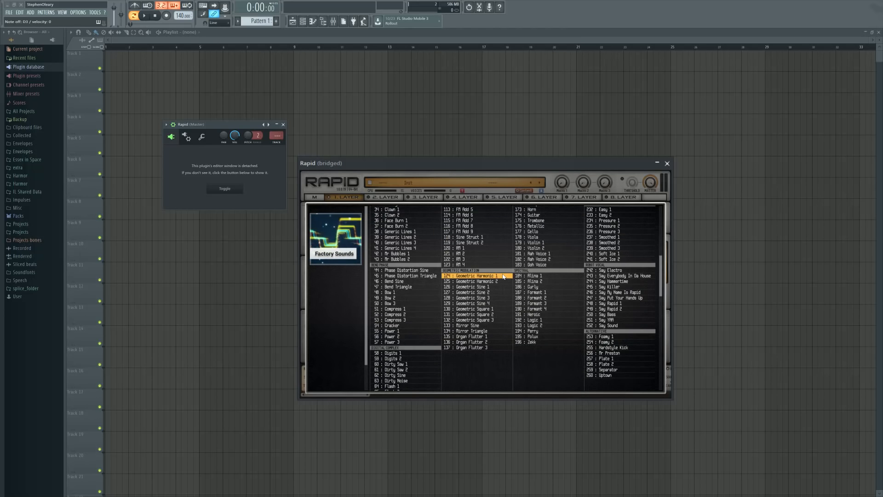
scroll(502, 275, down, 2)
scroll(502, 272, up, 6)
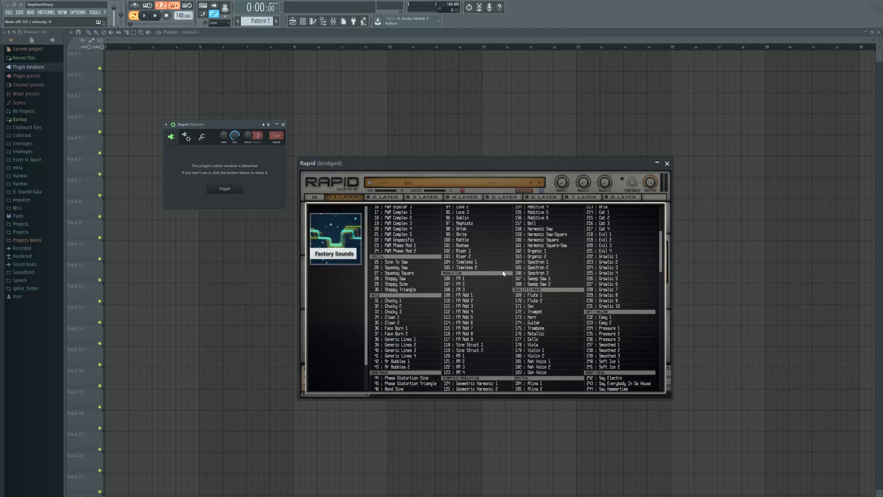
click(607, 283)
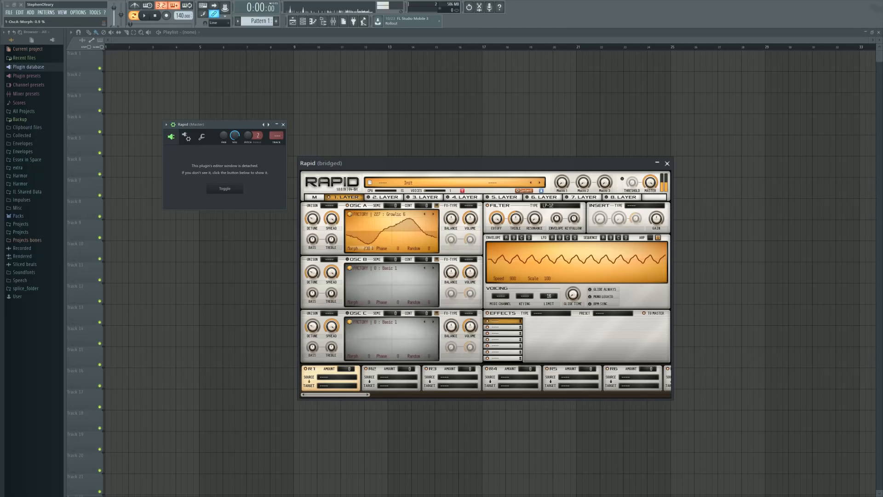
mouse_move(367, 248)
mouse_down()
mouse_move(366, 209)
mouse_move(367, 248)
mouse_up()
- Load the factory wavetable Pressure 1 into Osc A and sweep its Morph value
click(397, 215)
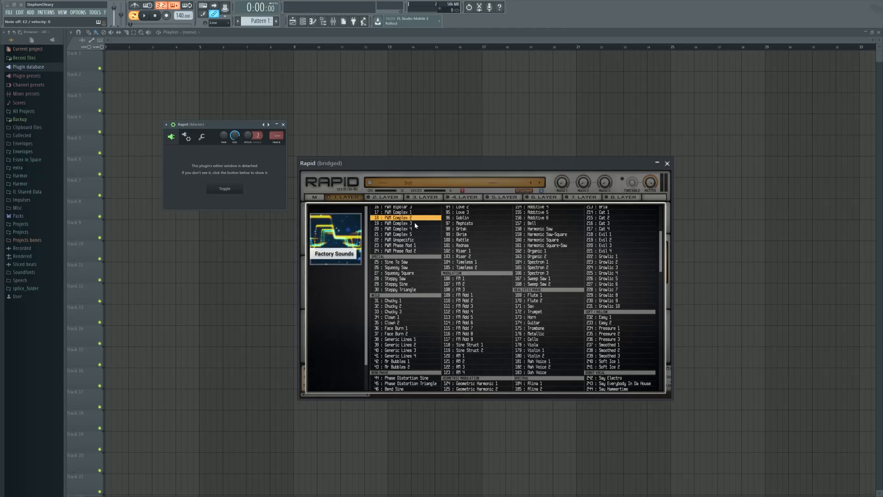
click(627, 328)
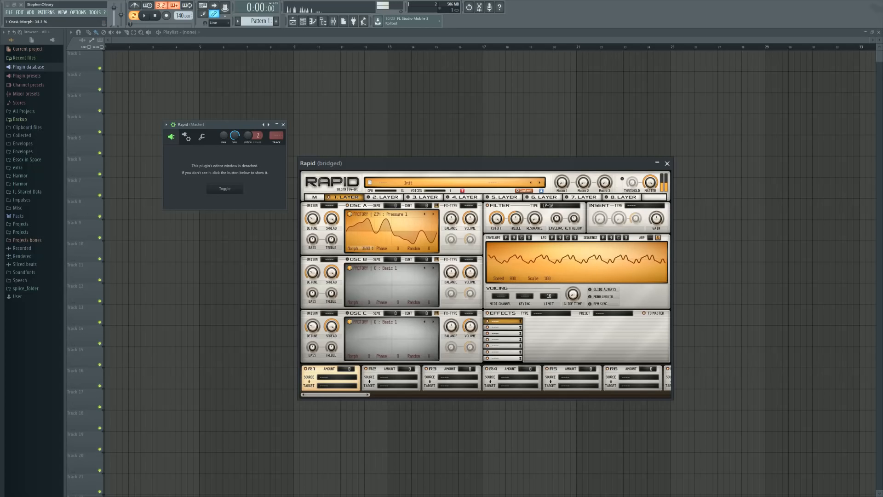
mouse_move(367, 248)
mouse_down()
mouse_move(366, 227)
mouse_move(366, 248)
mouse_up()
- Load the factory wavetable Sax into Osc A and sweep its Morph value
click(391, 215)
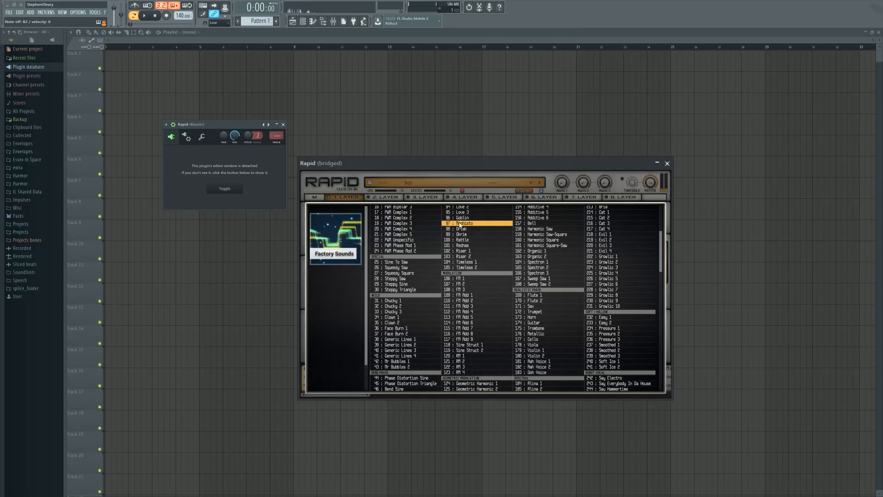
click(558, 307)
mouse_move(360, 250)
mouse_down()
mouse_move(360, 201)
mouse_move(360, 239)
mouse_up()
- Load the factory wavetable Generic Lines 1 into Osc A and sweep its Morph value
click(387, 214)
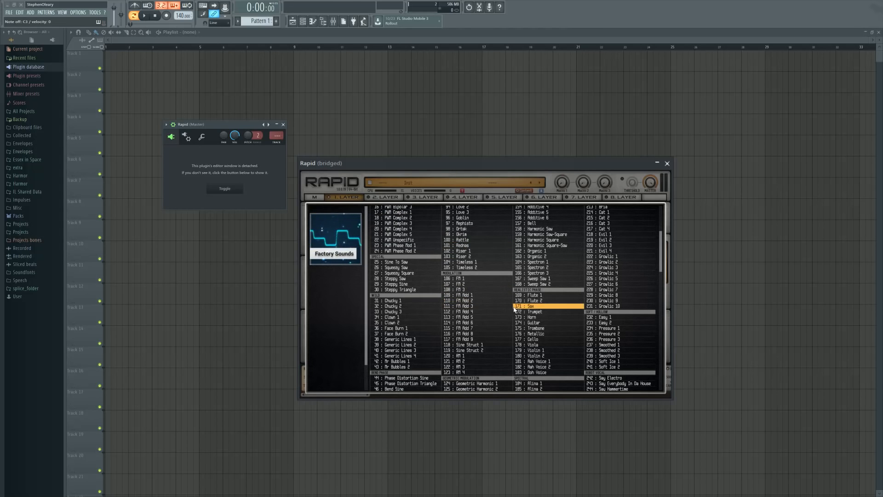
click(432, 340)
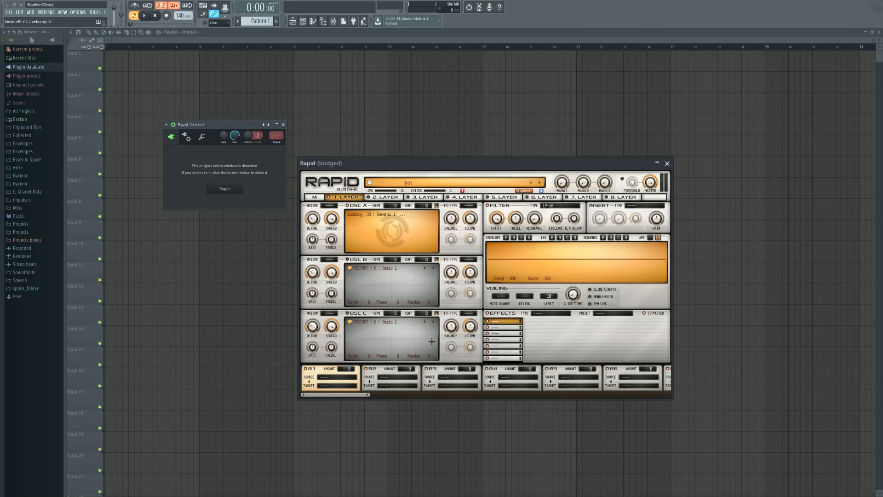
drag(352, 248, 373, 271)
- Find the multi-sample section of the factory sounds and load Male Adds into Osc A
click(368, 236)
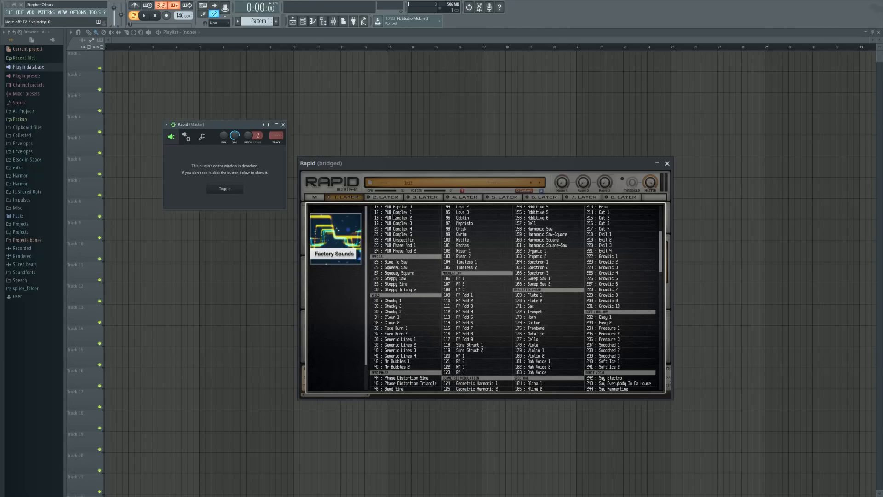
scroll(488, 295, down, 5)
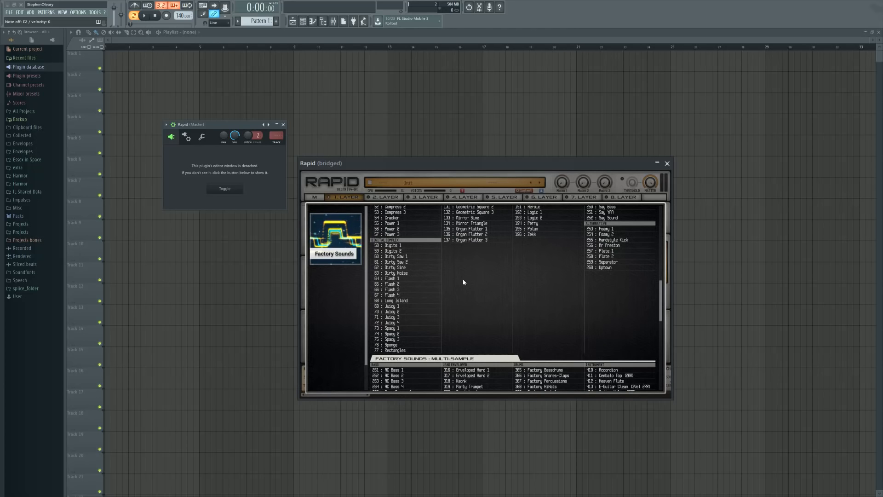
scroll(462, 281, down, 4)
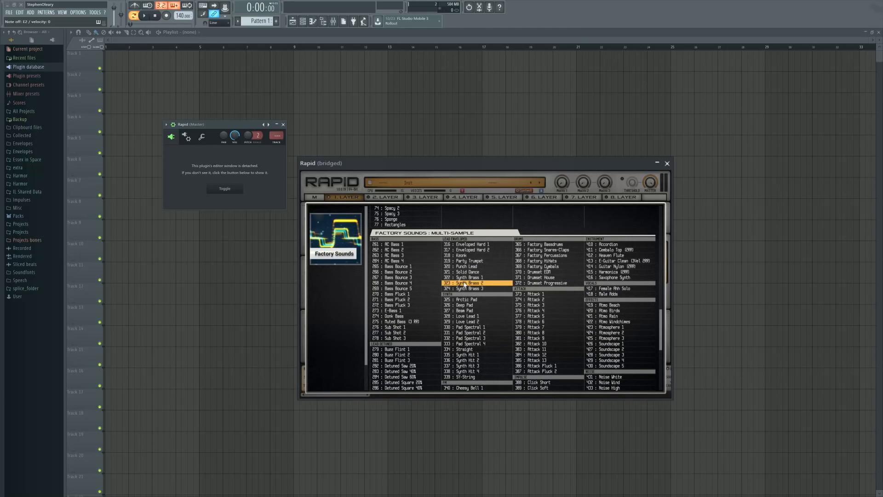
scroll(465, 285, down, 2)
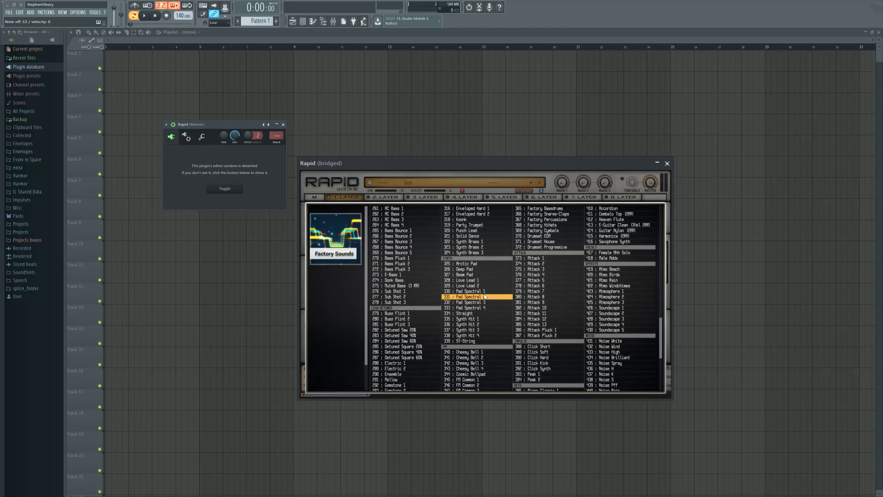
scroll(477, 292, up, 2)
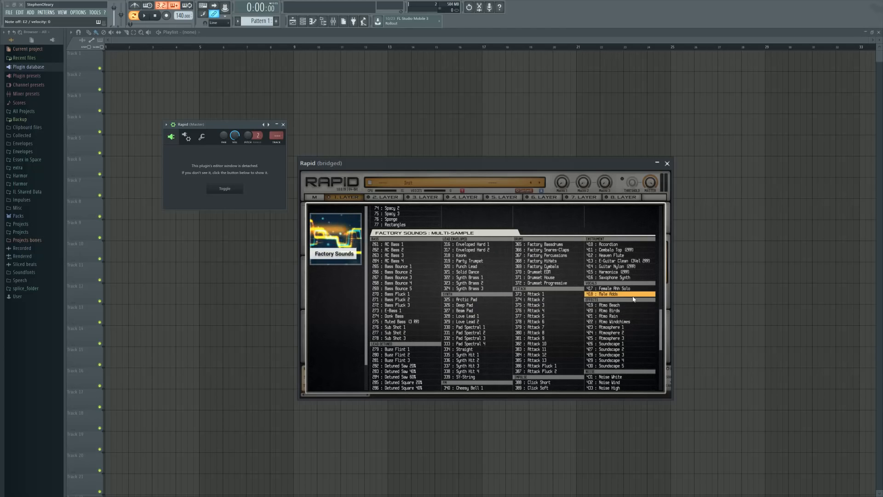
click(608, 293)
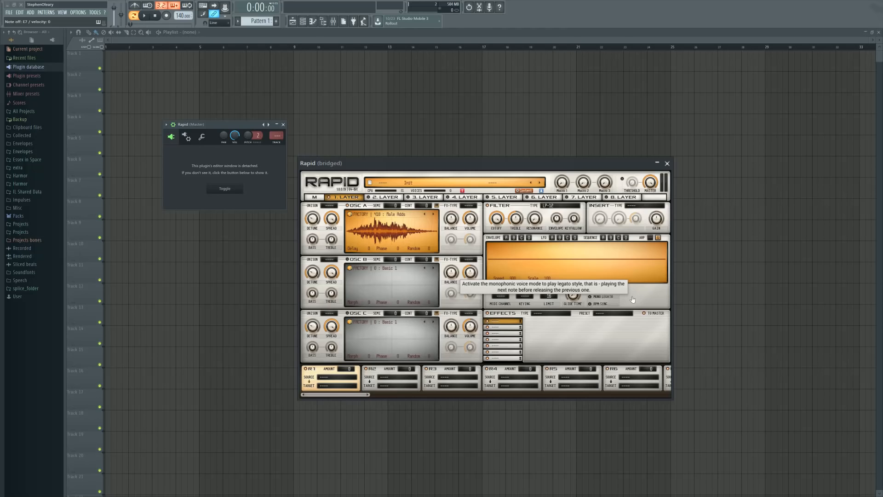
- Look through the multi-sample list, including the noise and piano groups, and load Arctic Pad into Osc A
click(400, 214)
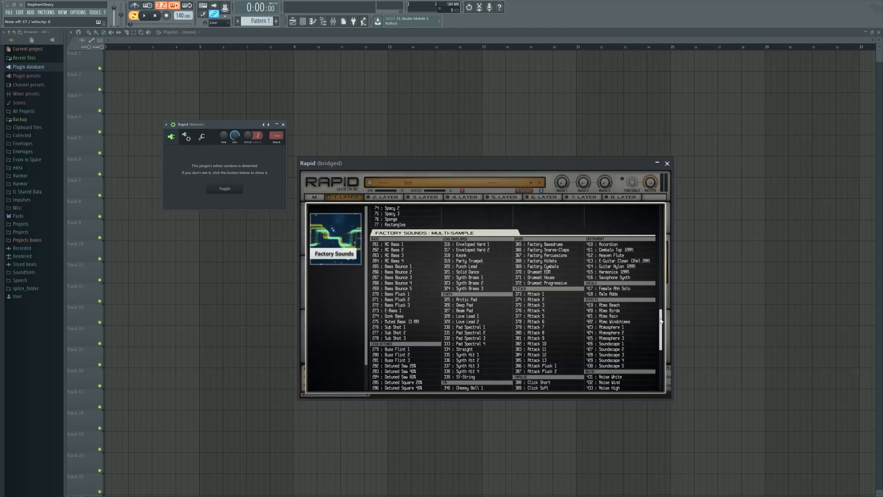
drag(661, 321, 661, 347)
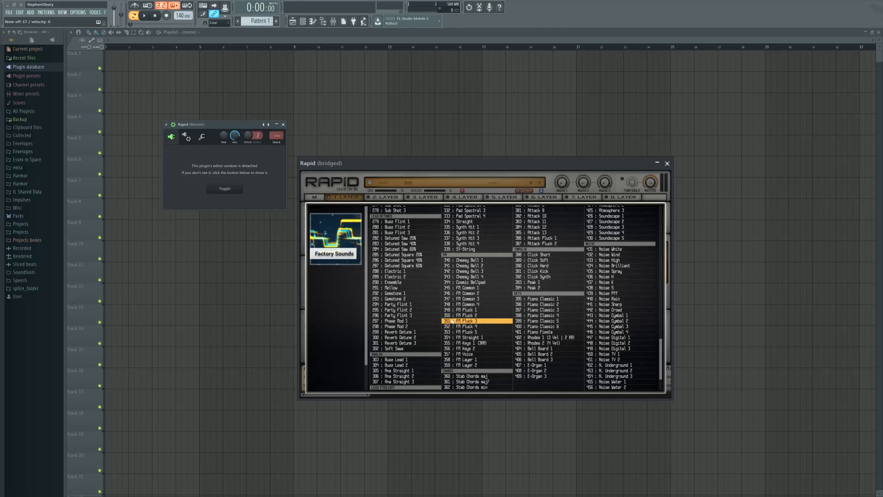
scroll(414, 307, up, 2)
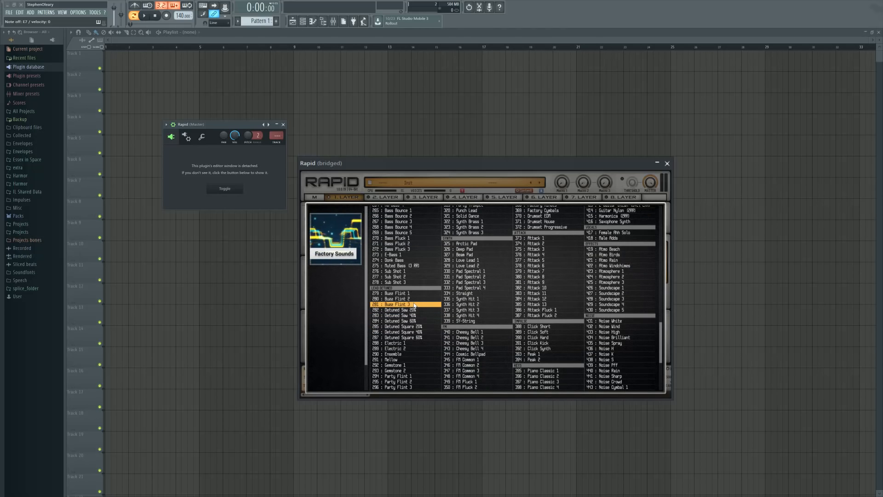
scroll(413, 305, up, 1)
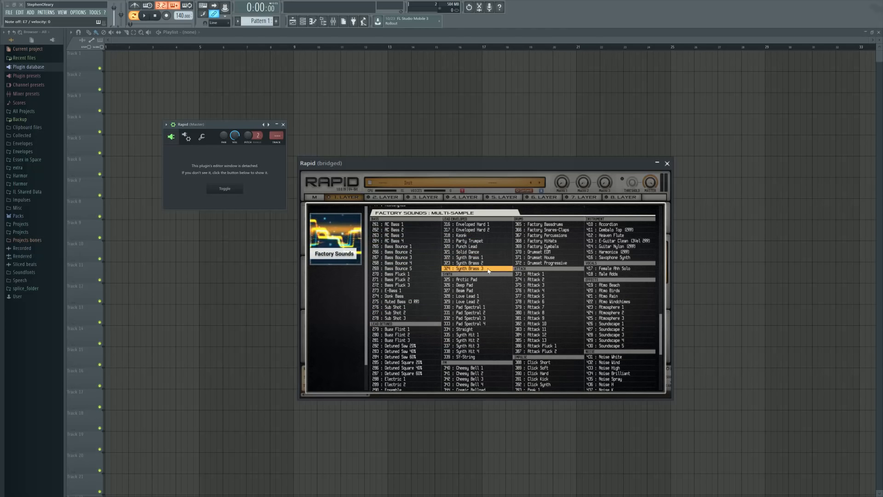
click(479, 280)
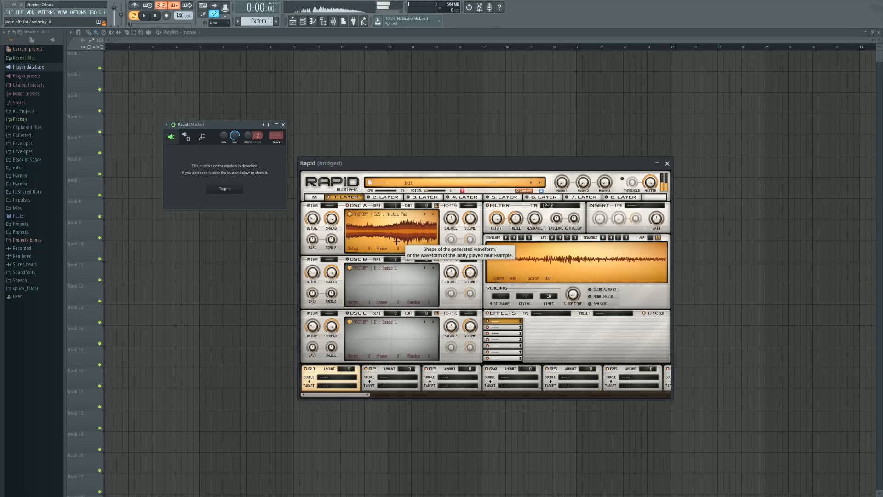
- Load the Heaven Flute multi-sample into Osc A and look back through the factory sounds up to the wavetables
click(396, 241)
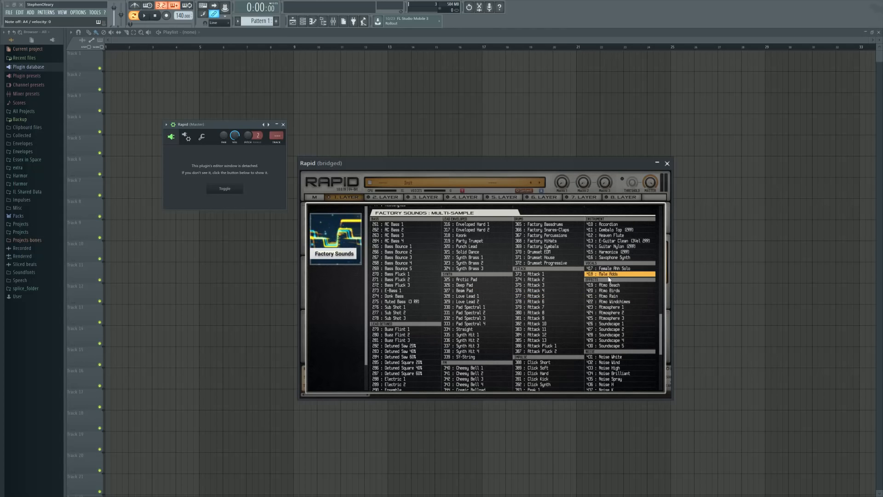
click(628, 235)
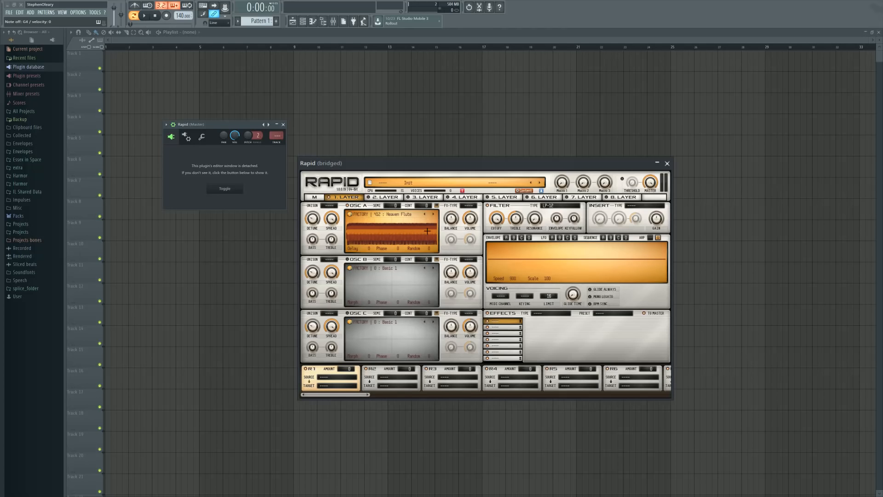
click(411, 220)
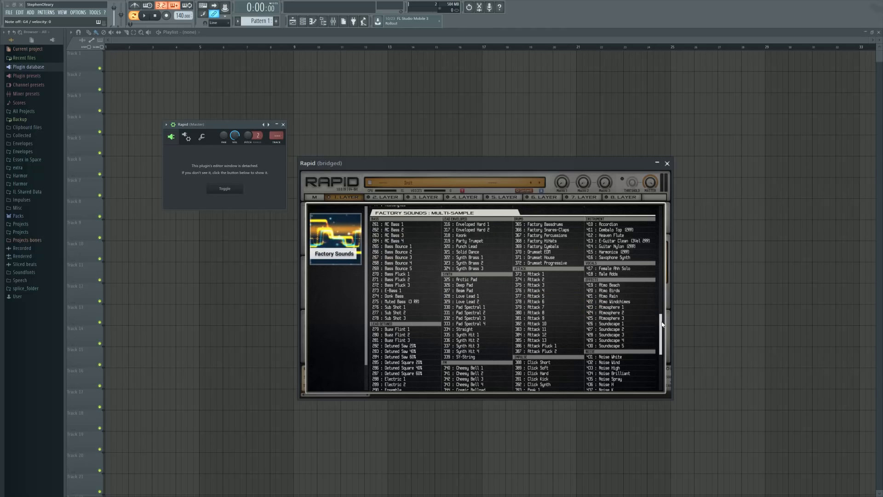
mouse_move(662, 325)
mouse_down()
mouse_move(665, 370)
mouse_move(661, 315)
mouse_move(658, 323)
mouse_up()
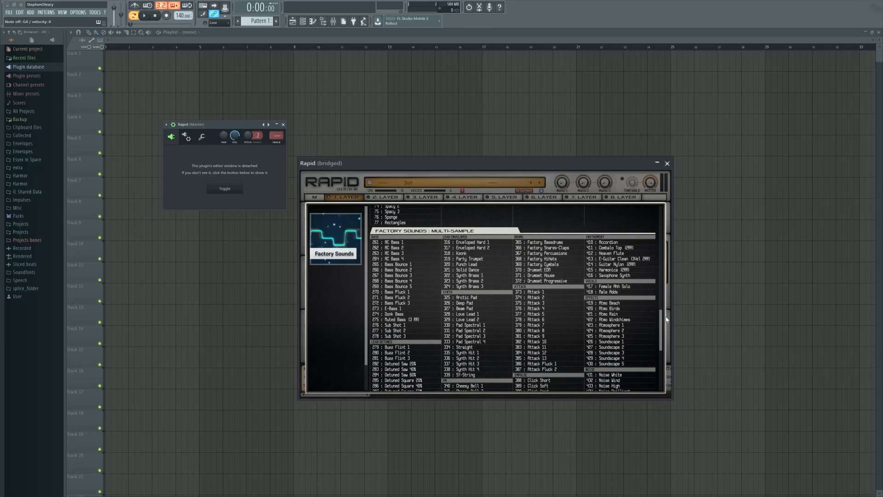
drag(660, 323, 668, 227)
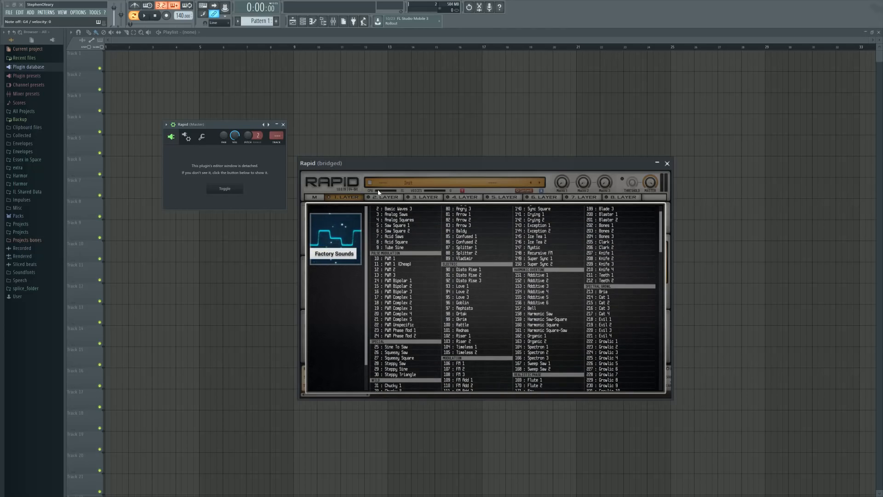
click(357, 199)
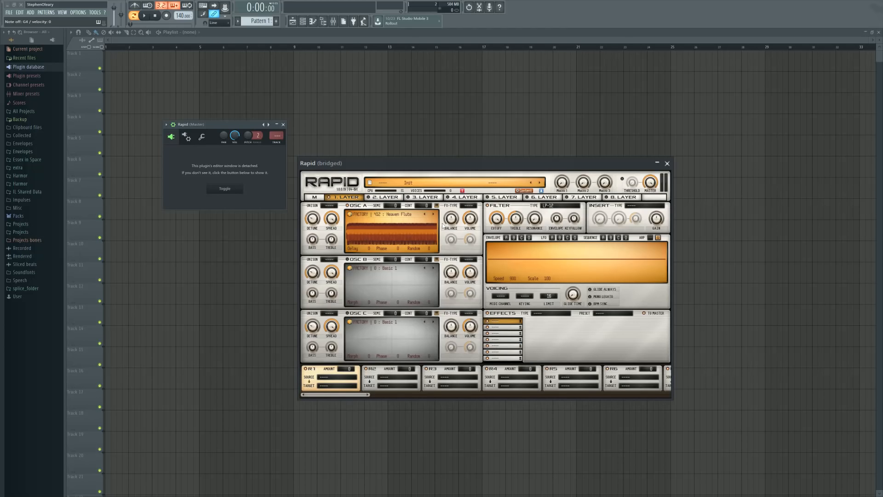
- Examine Osc A's unison, keyfollow and FX-type options with the multi-sample loaded
click(329, 205)
click(330, 207)
click(437, 207)
click(469, 206)
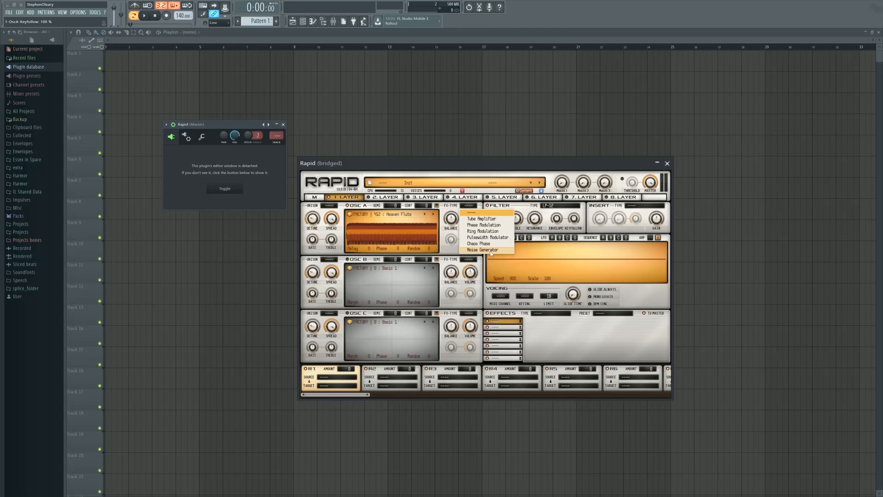
click(449, 255)
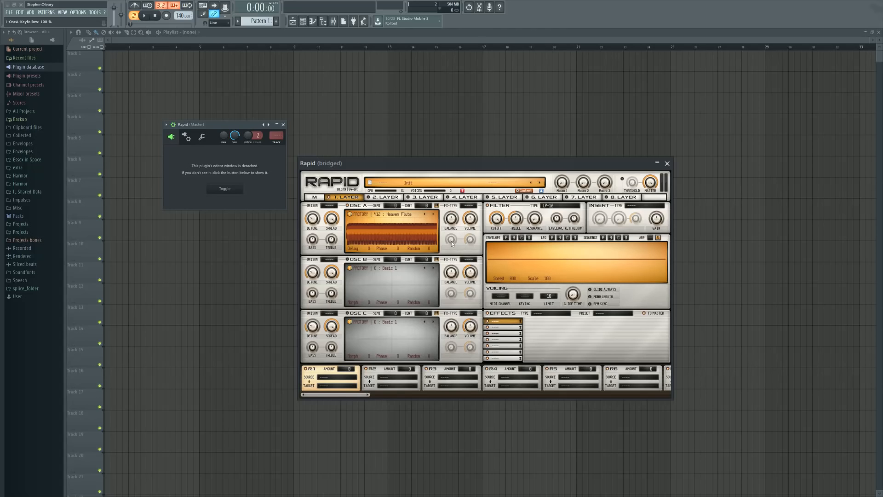
- Load the factory wavetable Recursive FM into Osc A and set its FX type to Phase Bend
click(406, 215)
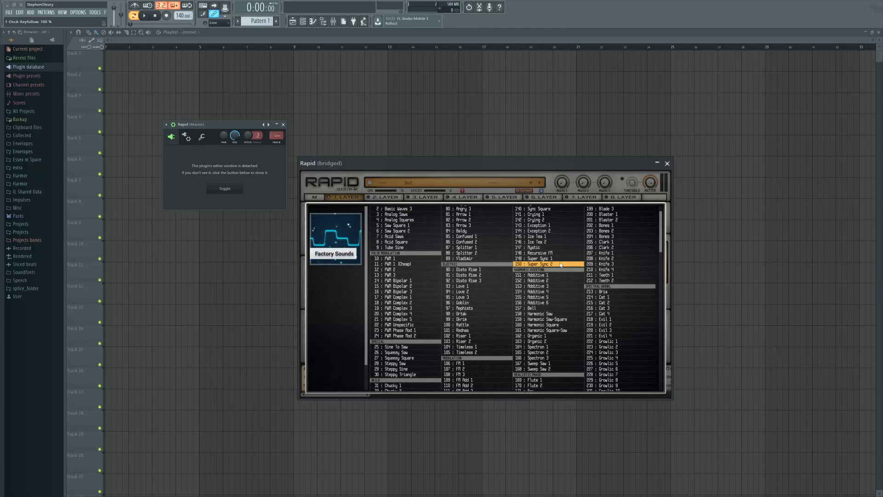
click(547, 252)
click(467, 205)
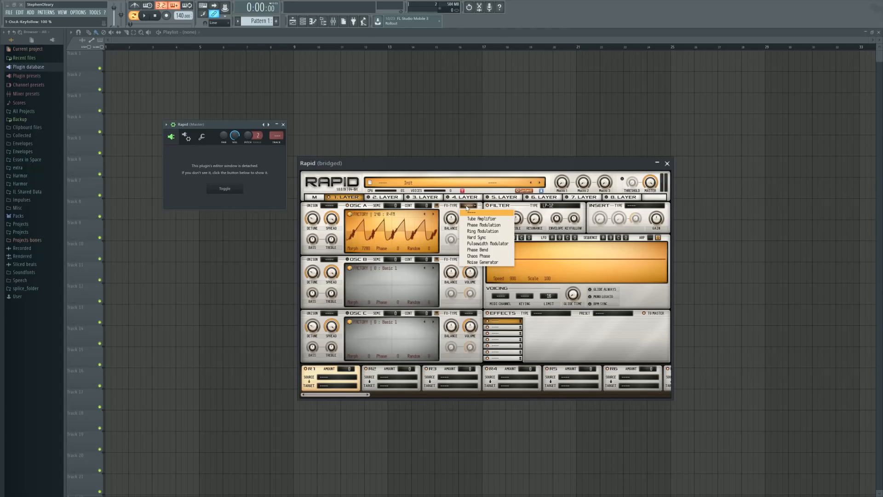
click(498, 251)
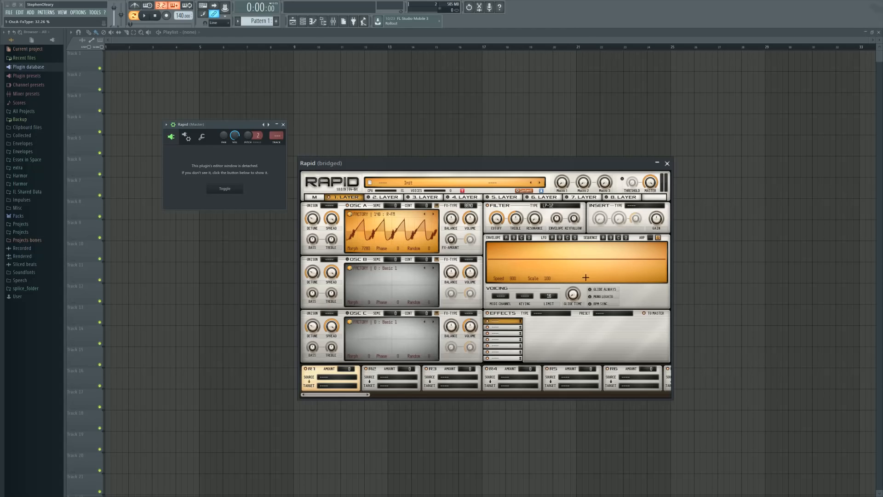
- Audition different FX amounts on Osc A and shift the wavetable's morph position
drag(450, 240, 450, 226)
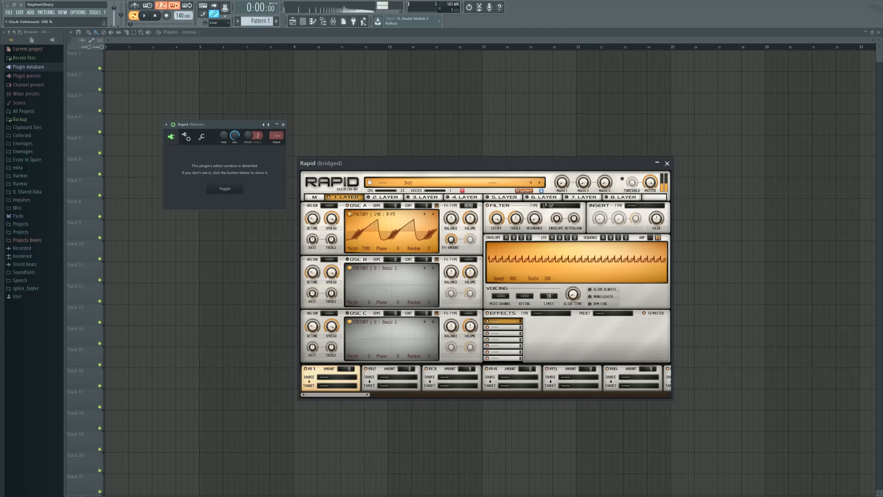
drag(450, 239, 450, 249)
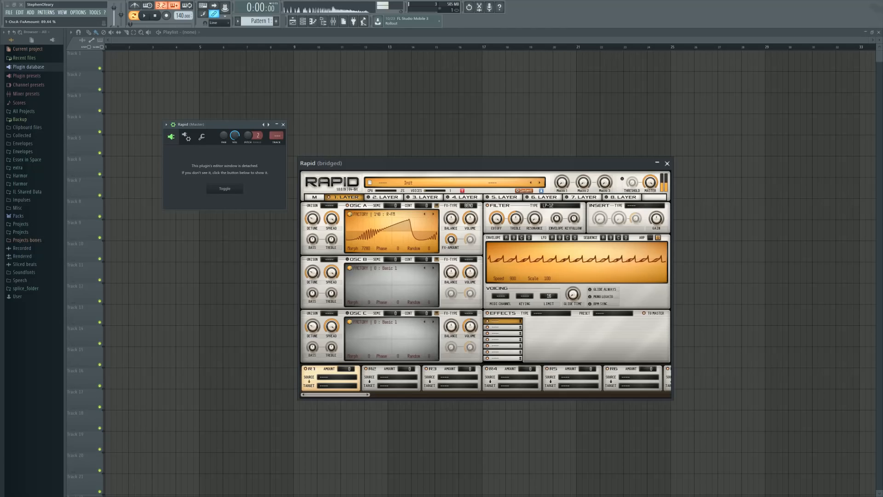
drag(451, 239, 450, 241)
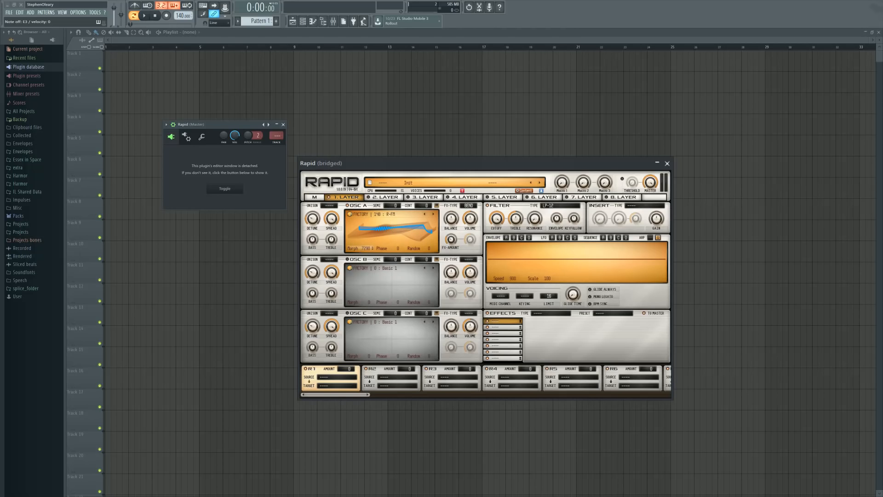
mouse_move(368, 248)
mouse_down()
mouse_move(369, 273)
mouse_move(368, 249)
mouse_move(368, 260)
mouse_up()
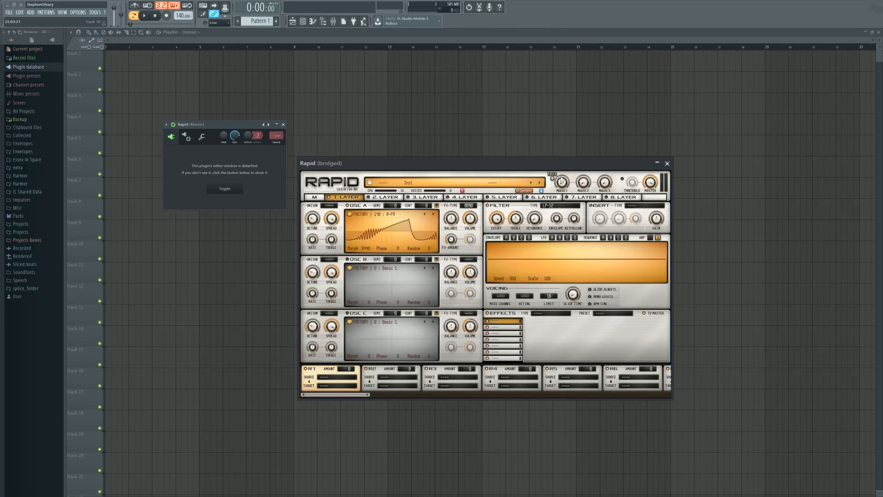
- Assign Macro 1 to Osc A's balance in modulation slot R1 and adjust the balance modulation
drag(561, 179, 452, 220)
drag(346, 368, 346, 369)
drag(451, 218, 451, 224)
- Look through the source and target options of modulation slot R2
click(392, 377)
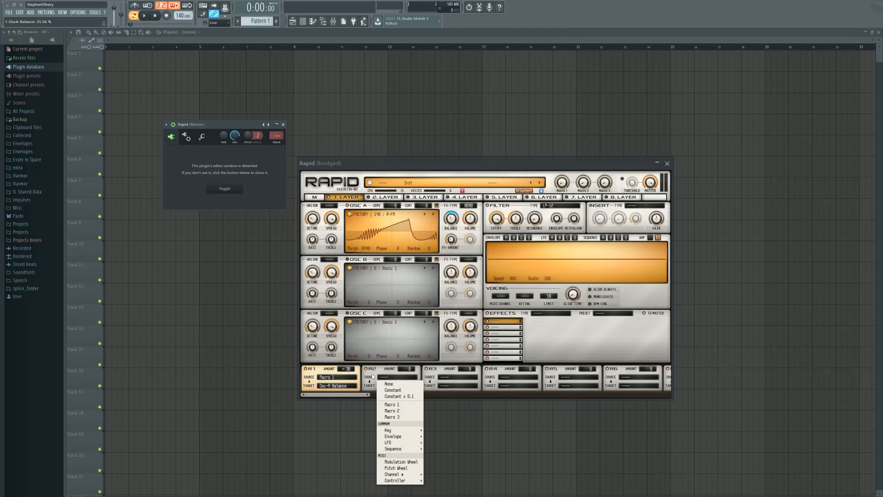
click(391, 378)
click(392, 386)
click(368, 370)
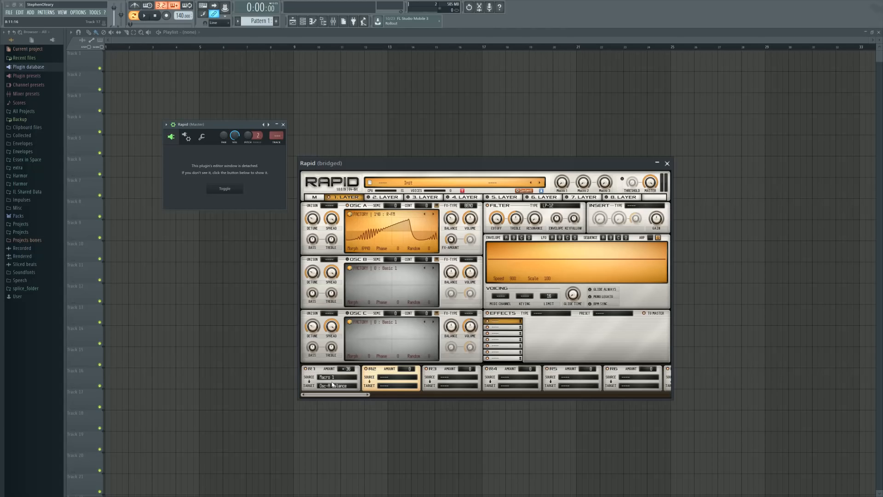
click(452, 218)
- Examine the available filter types for layer 1 and the settings on the master page
click(574, 206)
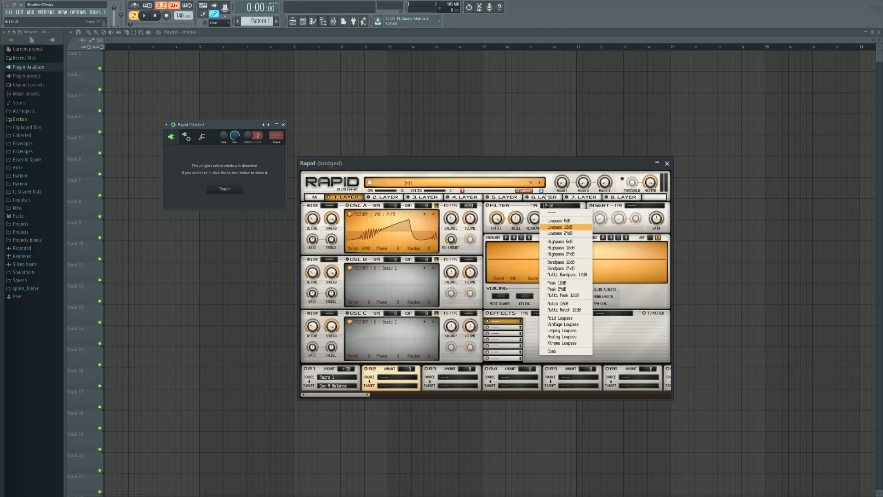
click(534, 207)
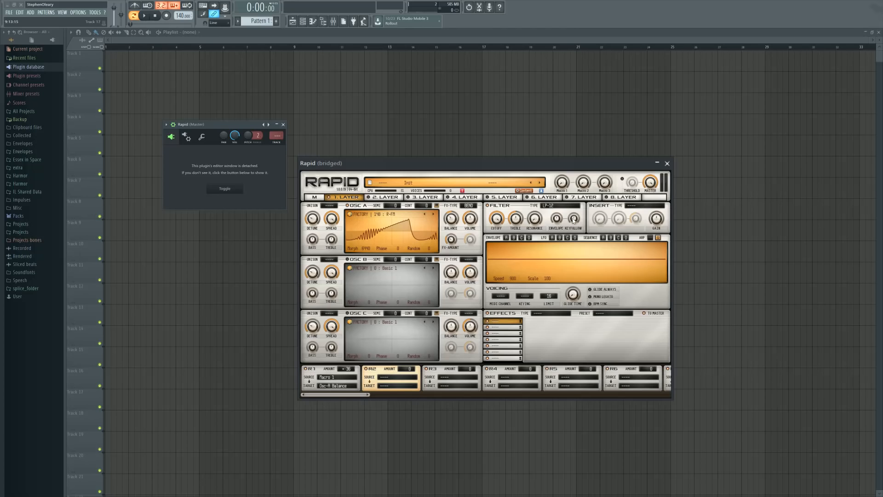
click(314, 196)
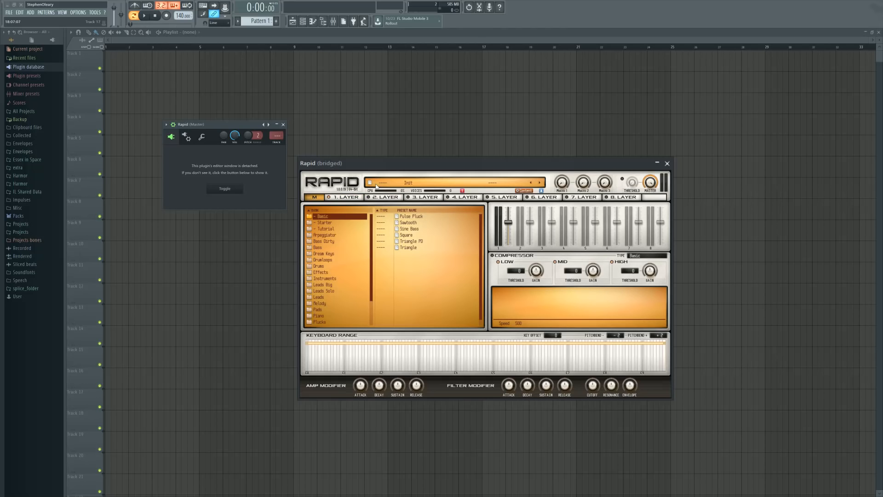
click(334, 197)
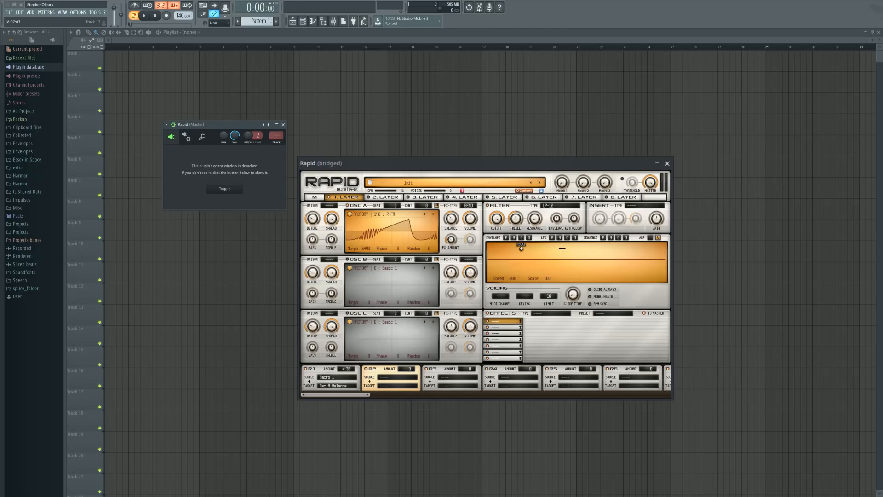
click(314, 196)
click(343, 198)
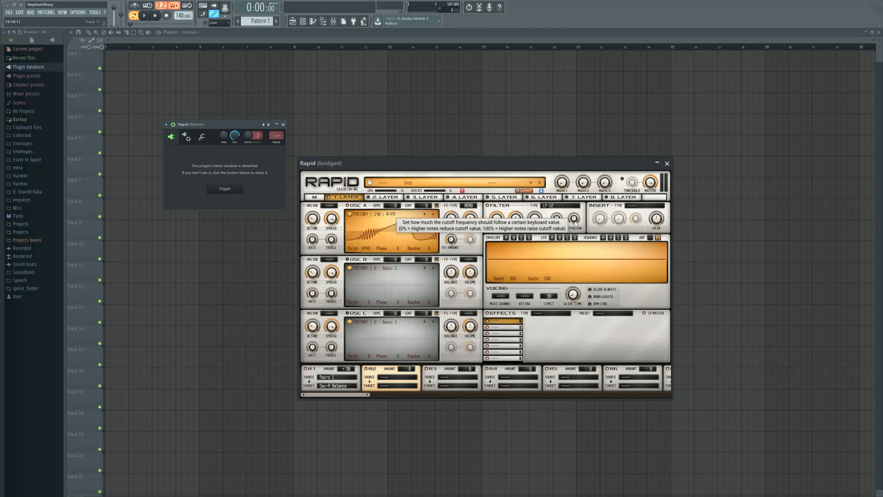
- Look through the insert effect types and examine each of the layer's four envelopes
click(644, 206)
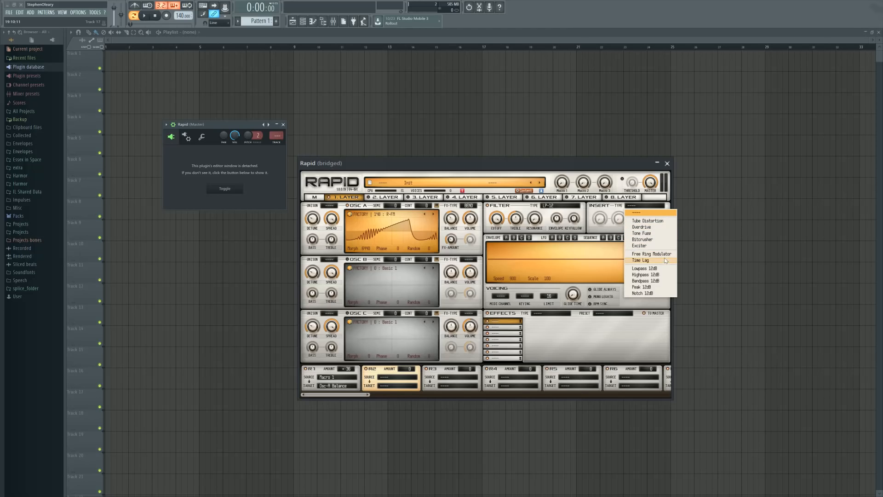
click(590, 232)
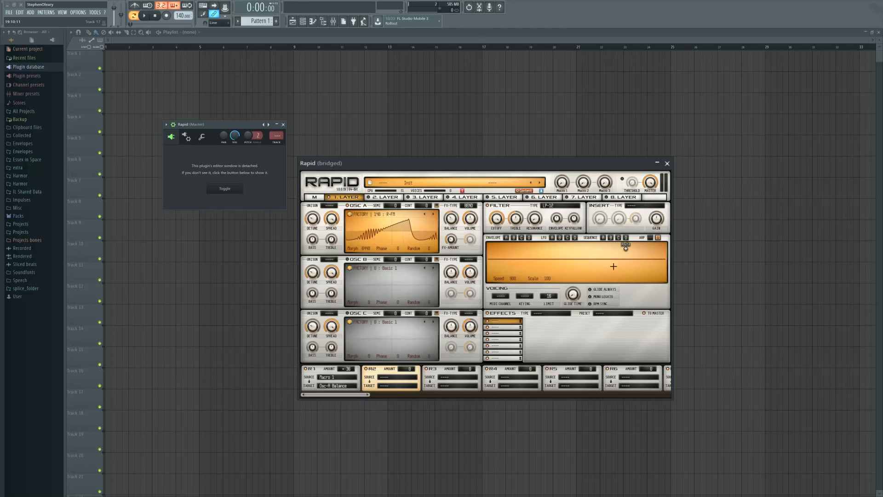
click(506, 238)
click(514, 238)
click(521, 238)
click(529, 238)
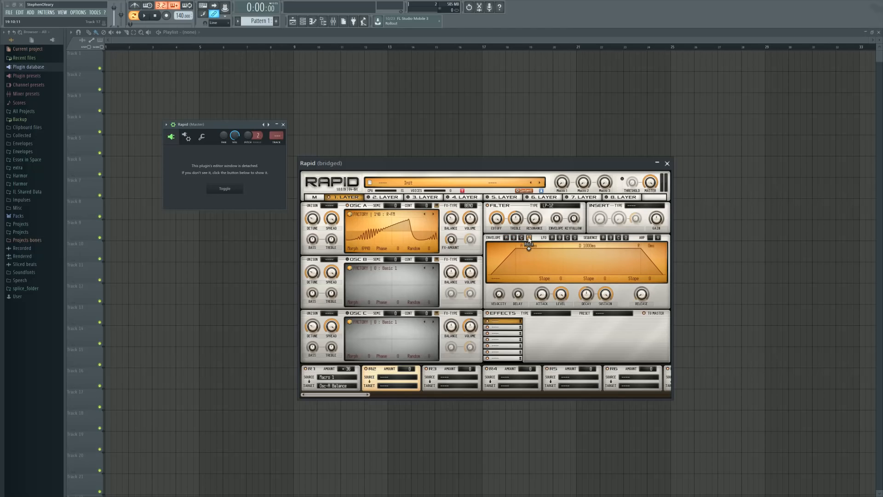
click(522, 238)
click(514, 238)
click(506, 237)
- Set LFO B's first waveform to Square and audition its crossfade with the Sine wave
click(553, 238)
click(559, 238)
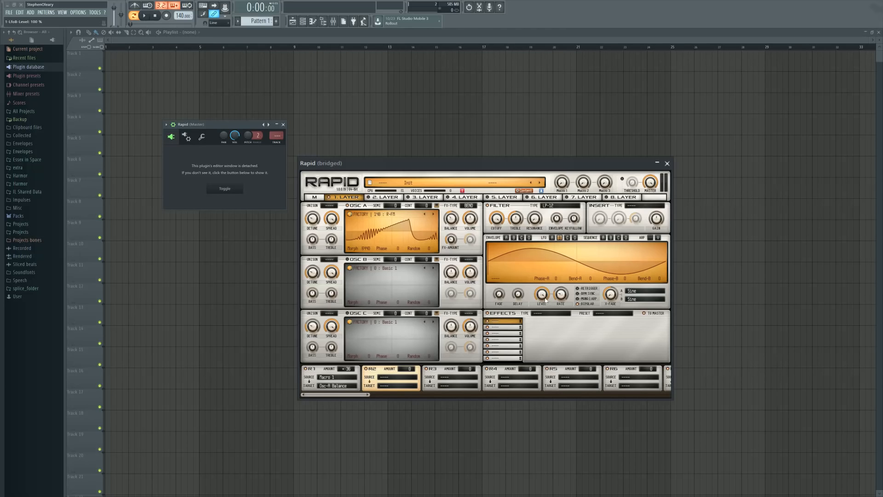
drag(498, 294, 499, 304)
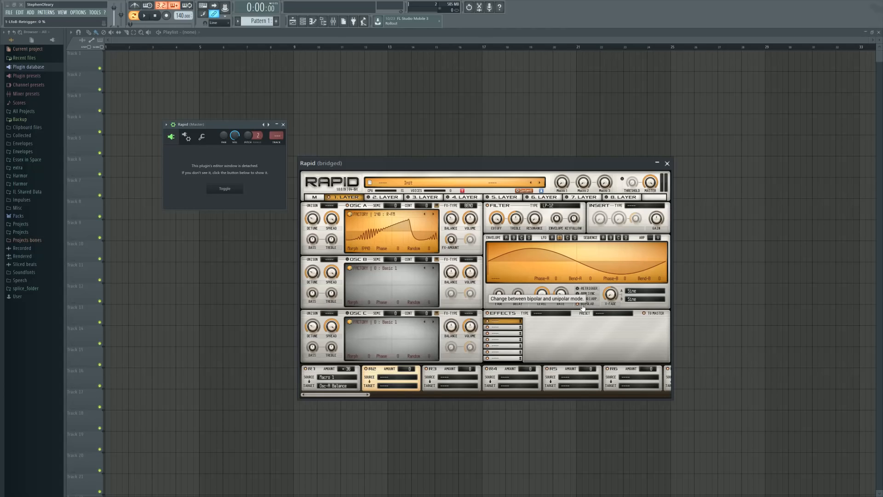
click(647, 292)
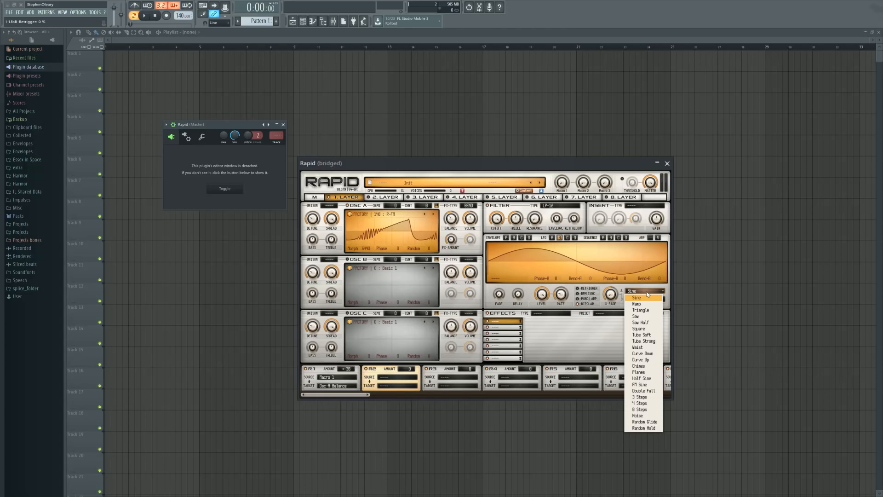
click(649, 329)
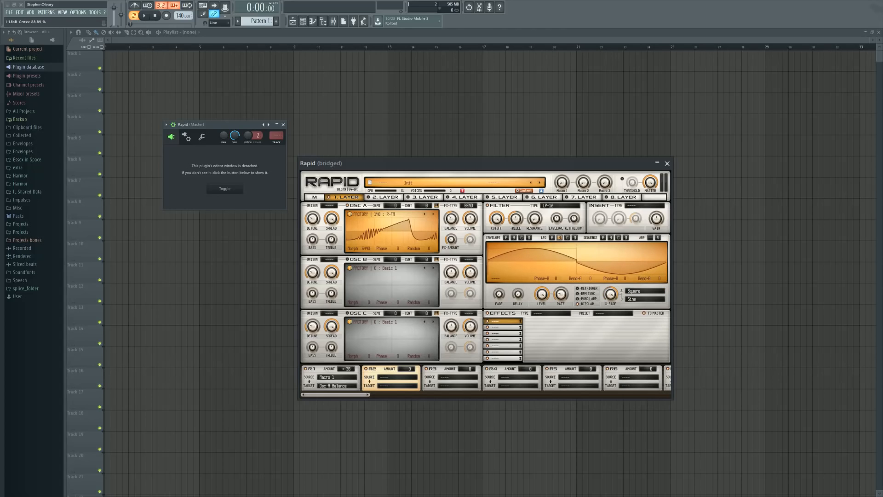
mouse_move(610, 294)
mouse_down()
mouse_move(610, 318)
mouse_move(610, 288)
mouse_up()
- Set LFO B's first waveform to FM Sine and bring the crossfade down to 0%
click(644, 291)
click(644, 386)
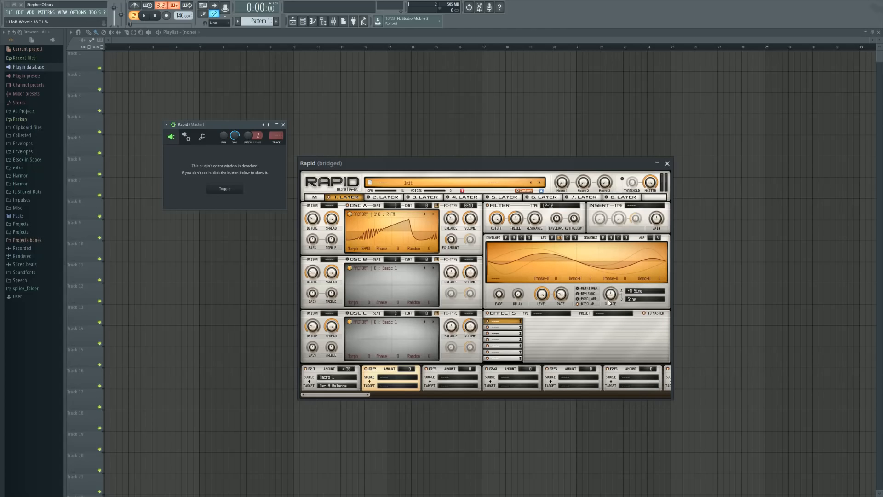
drag(610, 294, 611, 313)
- Set LFO B's first waveform to Random Hold and raise the crossfade to 100%
click(644, 291)
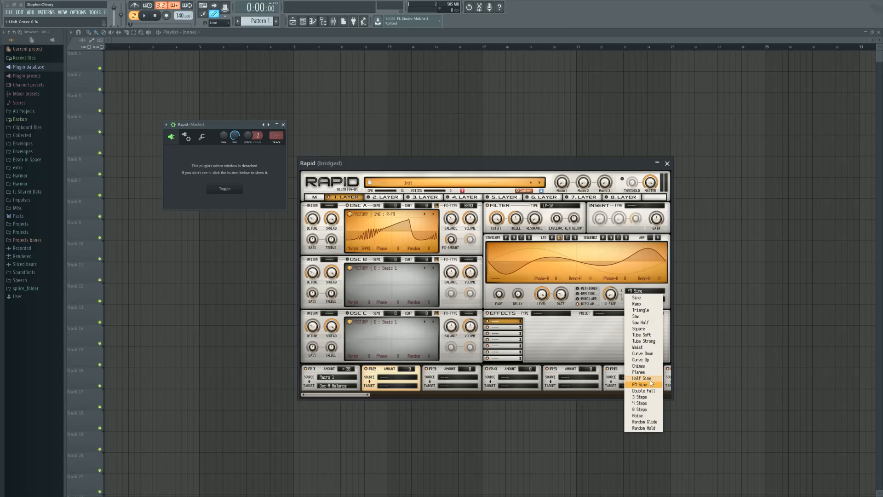
click(644, 428)
drag(610, 294, 610, 271)
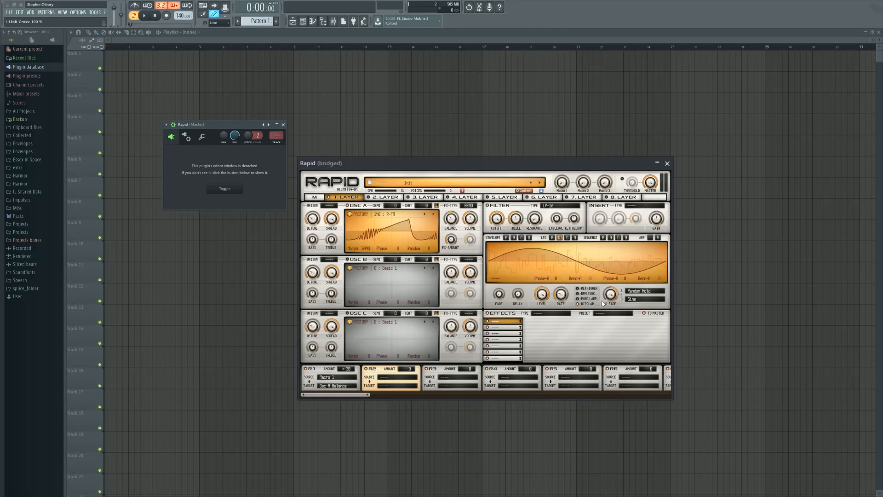
- Examine LFO D, the step sequence settings and the arpeggiator settings
click(575, 238)
click(610, 238)
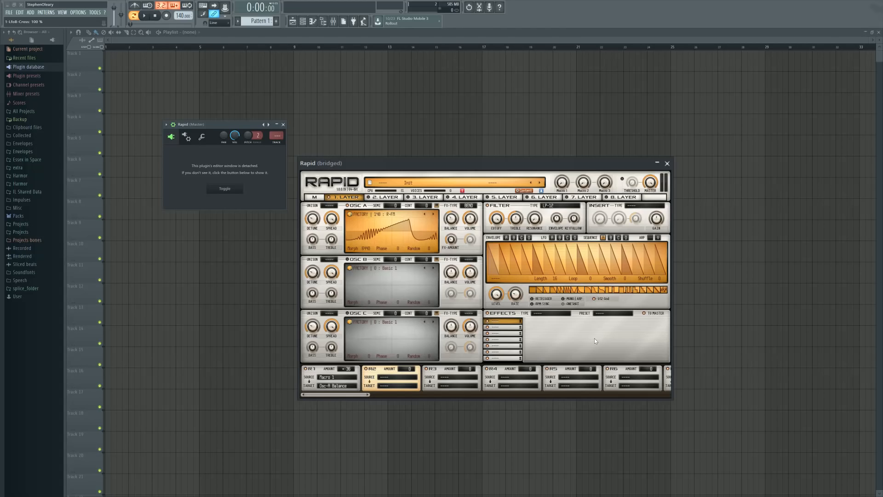
click(650, 238)
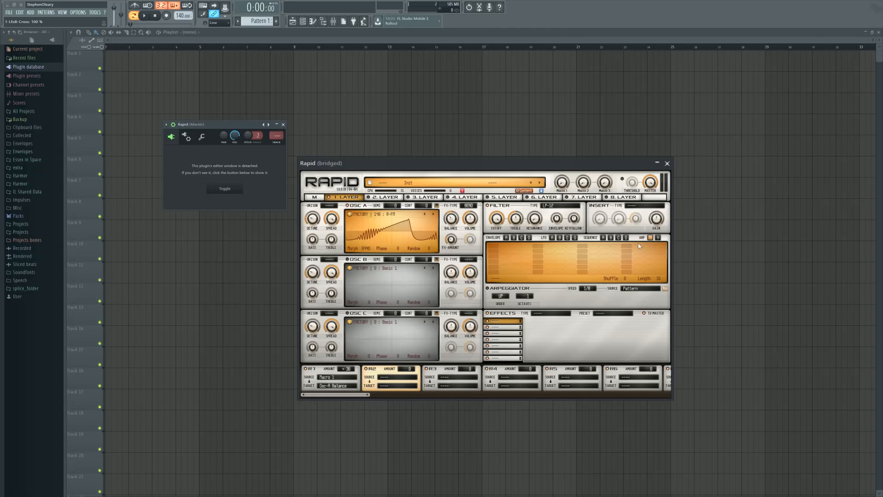
- Lower the oscilloscope's speed to about 700 and set its scale to 200
click(658, 238)
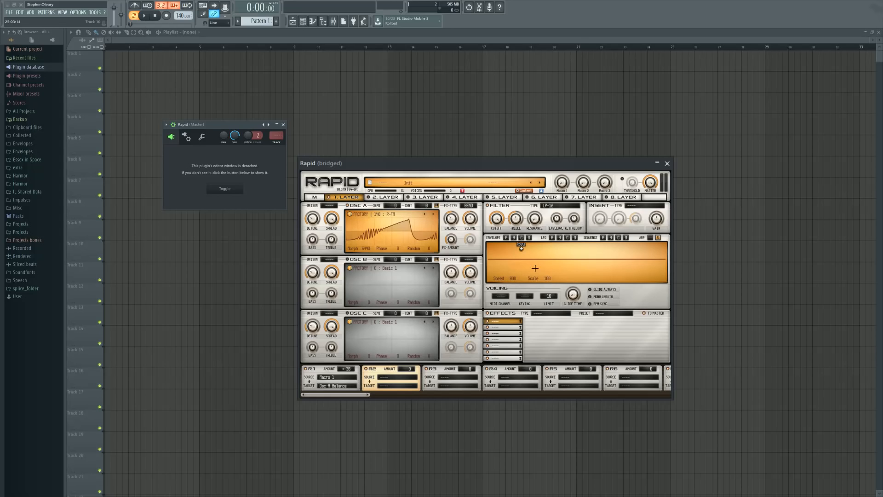
drag(514, 276, 513, 367)
drag(531, 281, 531, 236)
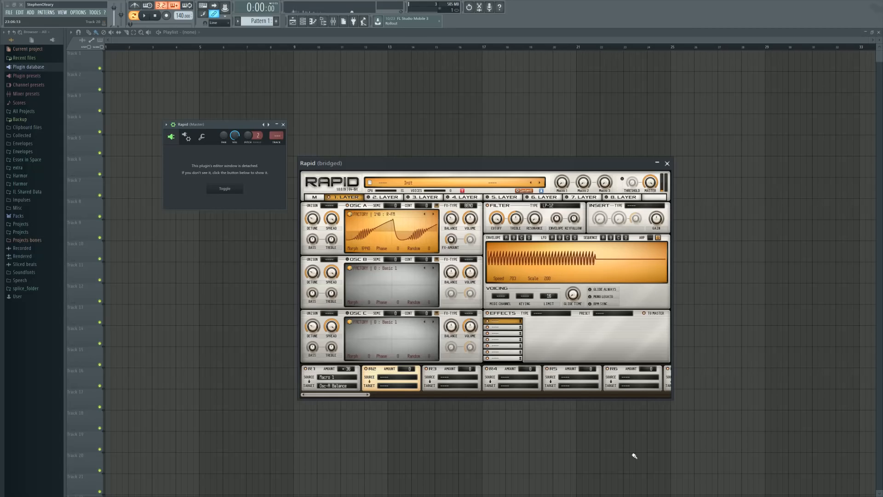
- Review the MIDI channel and keying options in the Voicing section and set the voice limit to 32
click(500, 295)
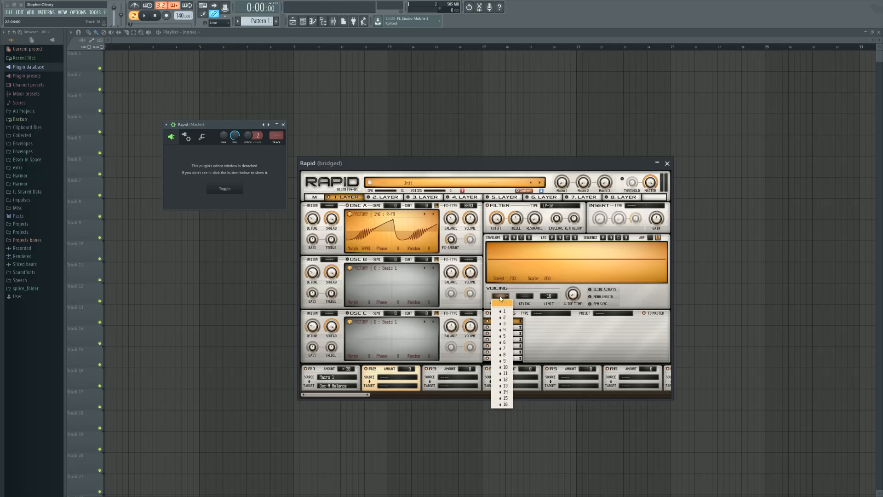
click(500, 302)
click(525, 296)
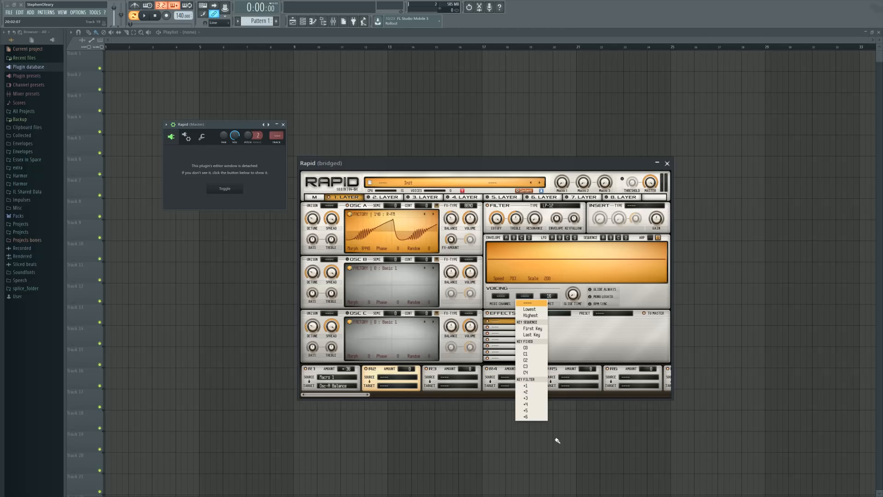
click(544, 396)
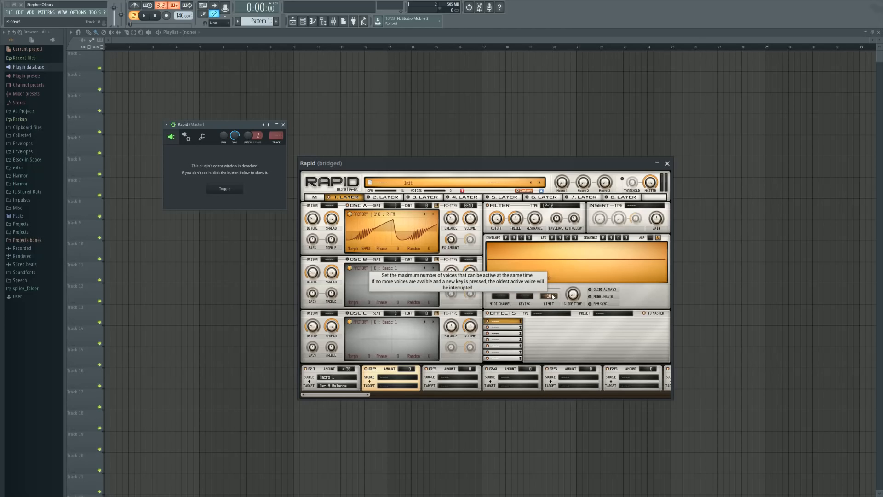
drag(552, 298, 557, 150)
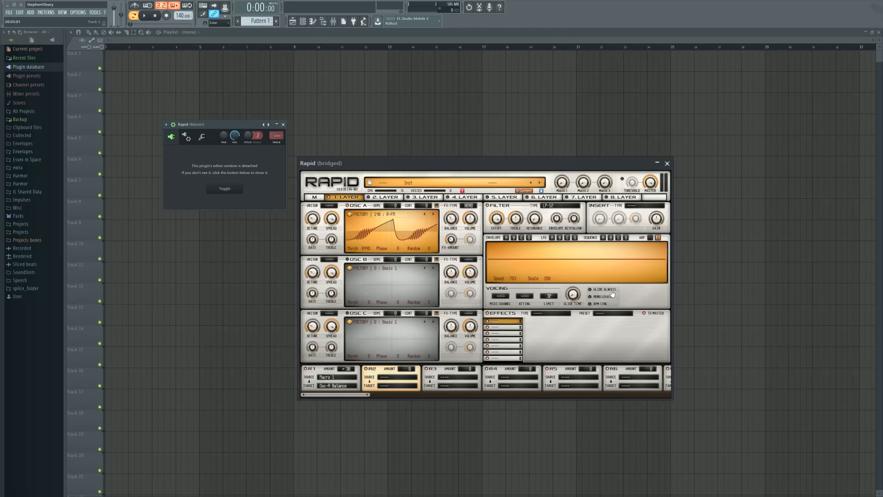
drag(572, 294, 573, 329)
- Look through the effect types and presets available in layer 1's Effects section
click(547, 315)
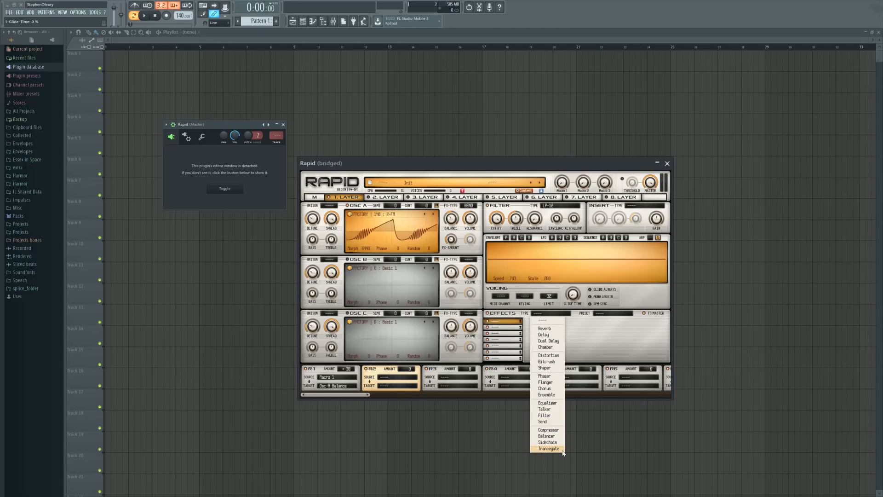
click(594, 332)
click(617, 314)
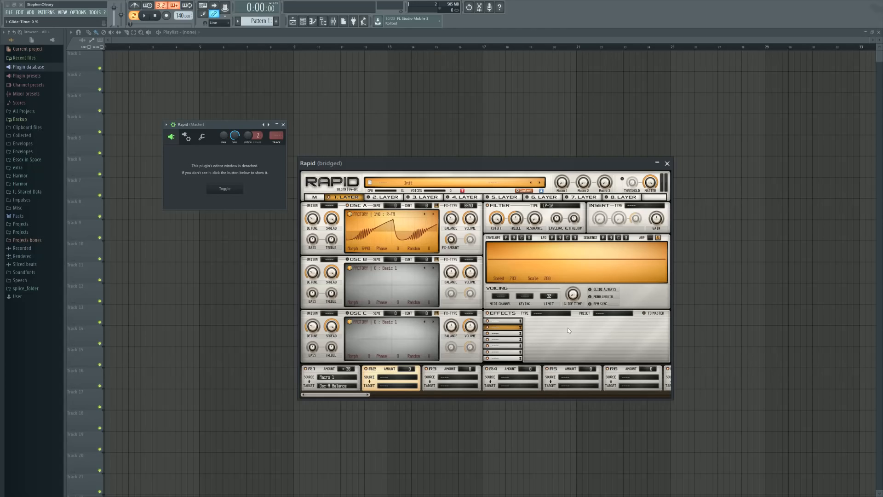
- Load a Send effect into layer 1's first effect slot, try its layer send control and compare with layer 2
click(499, 321)
click(544, 317)
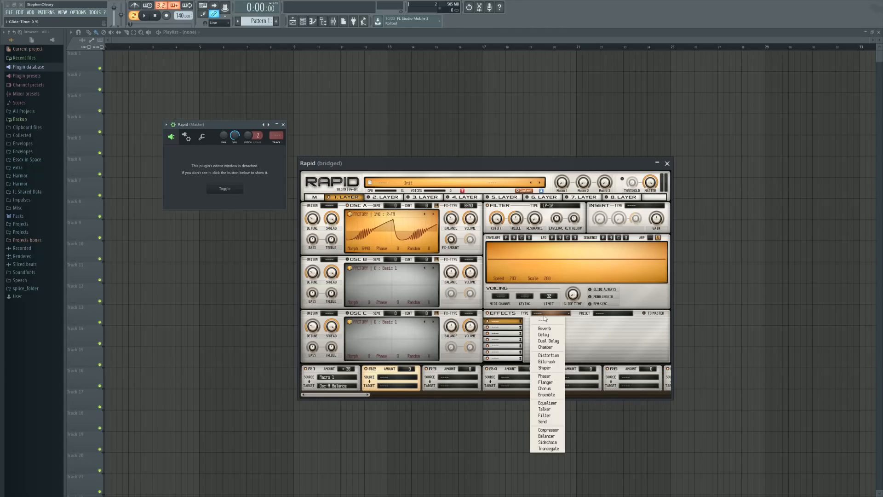
click(544, 421)
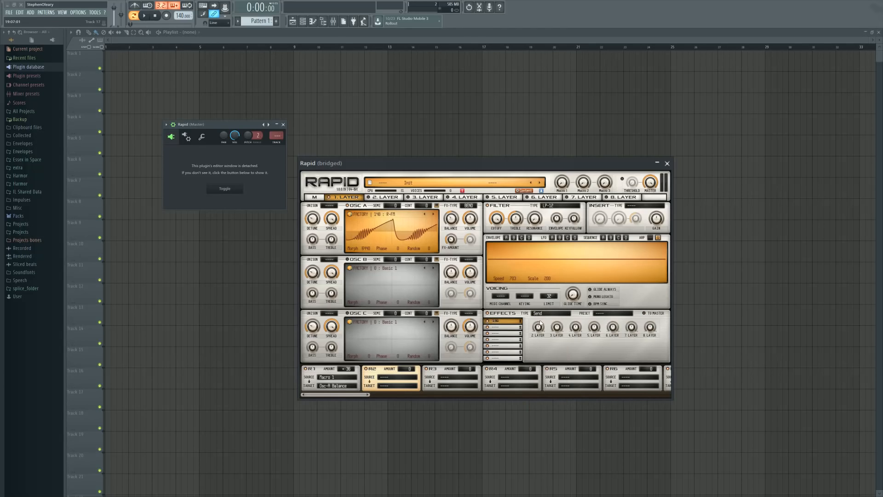
drag(556, 327, 554, 350)
click(385, 197)
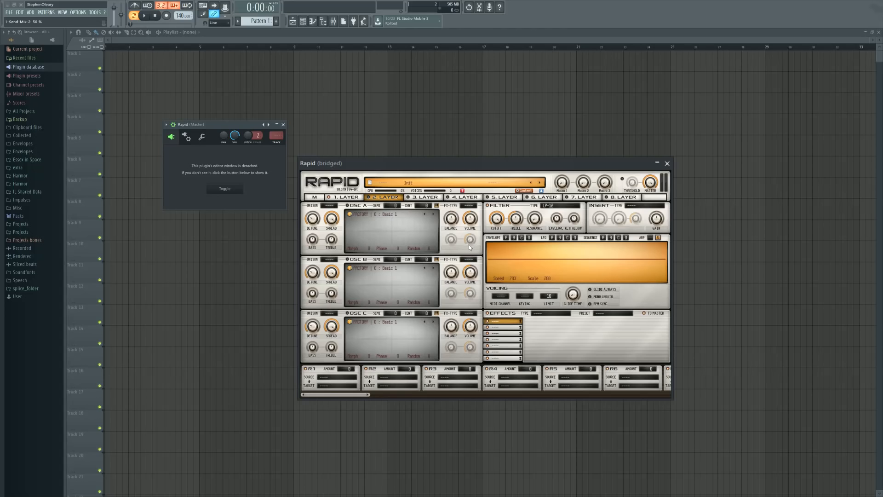
click(355, 197)
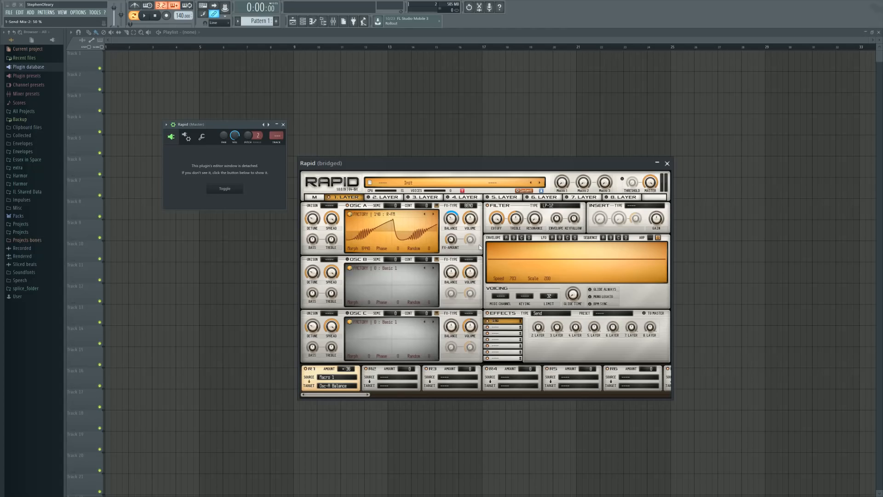
- Enable layers 2, 3 and 4 on the master page and start layer 4's key range about a third of the way up the keyboard
click(315, 197)
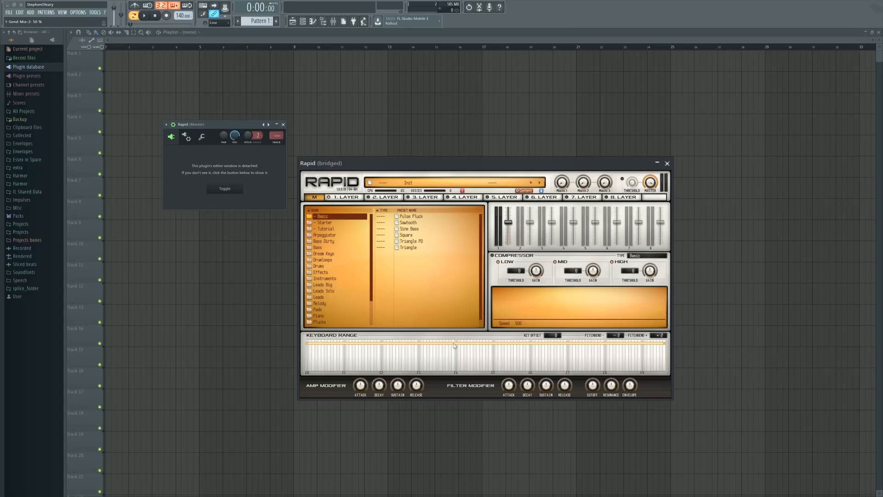
click(368, 197)
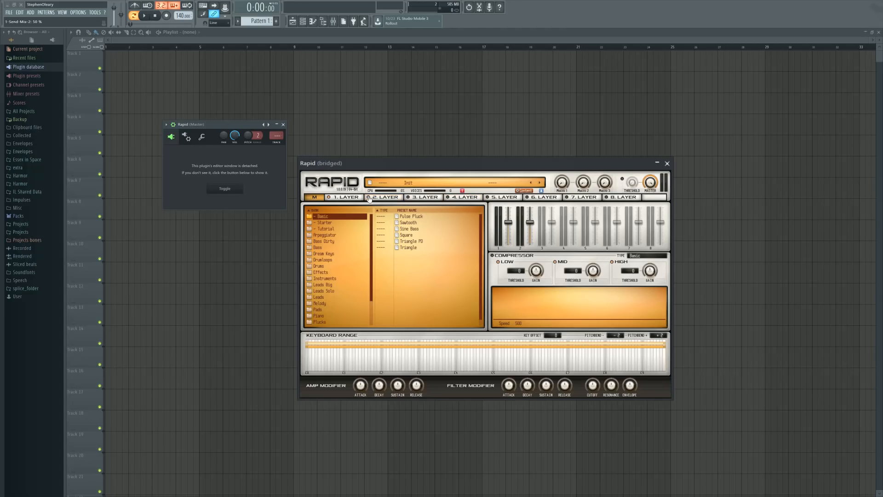
click(407, 197)
click(447, 197)
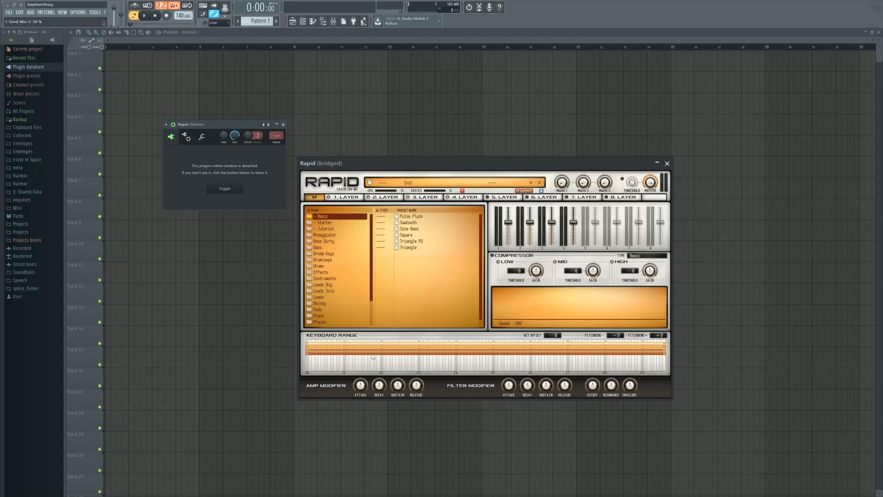
drag(306, 352, 415, 352)
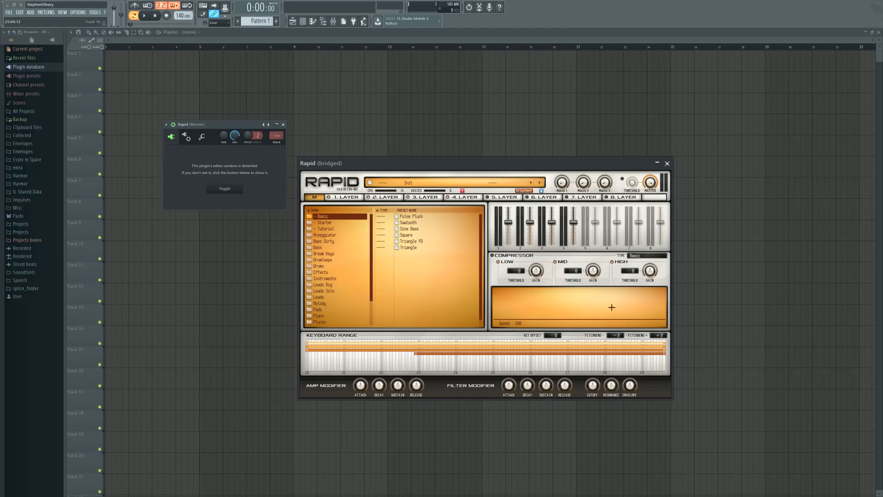
- Review the master compressor types, nudge the low band's gain, and set layer 4's mixer level to about 64%
click(651, 256)
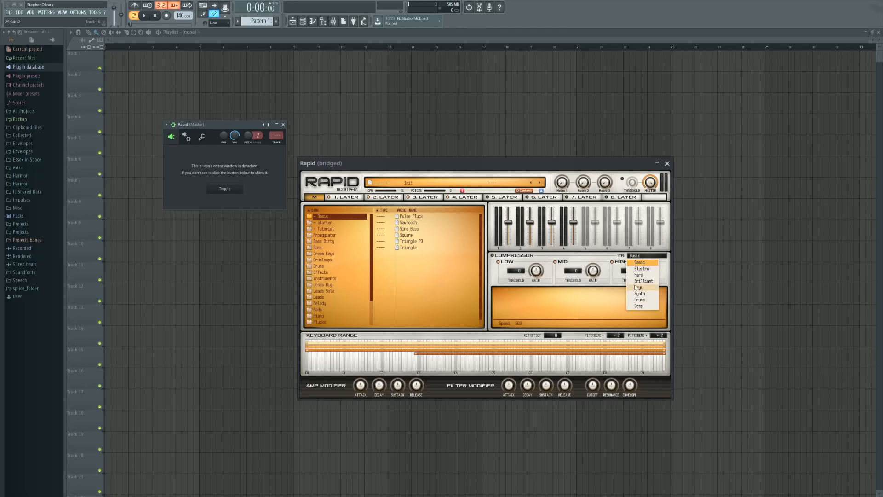
click(583, 259)
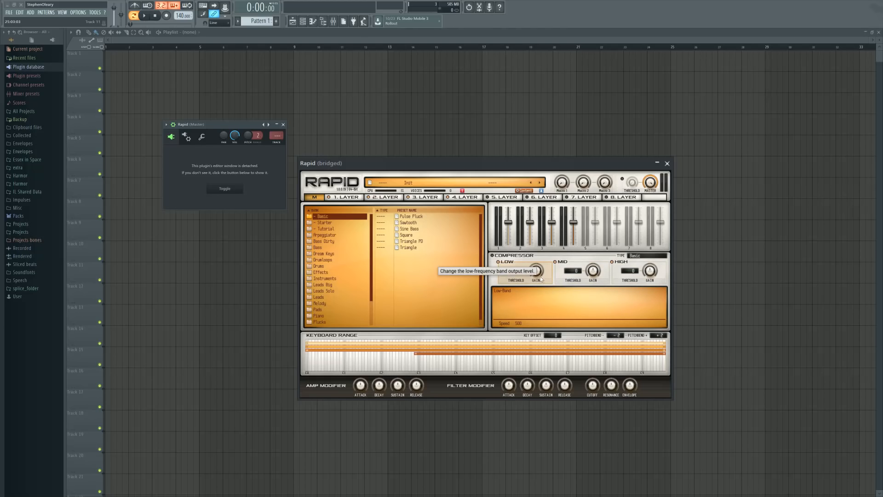
mouse_move(538, 271)
mouse_down()
mouse_move(538, 258)
mouse_move(536, 267)
mouse_up()
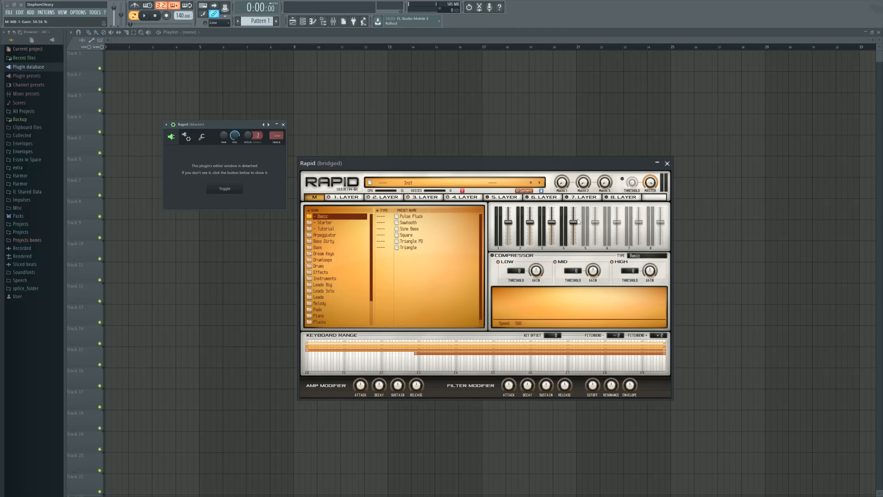
mouse_move(577, 219)
mouse_down()
mouse_move(577, 212)
mouse_move(577, 225)
mouse_up()
drag(573, 226, 575, 226)
- Audition the Drumloops presets House Collection, Fill My Loop, Go Abstract and Shake and Crush
scroll(413, 299, down, 1)
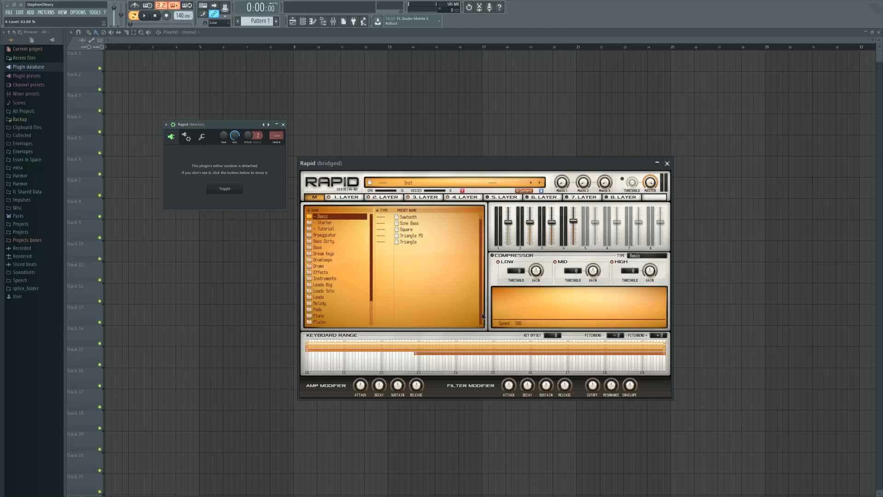
click(329, 260)
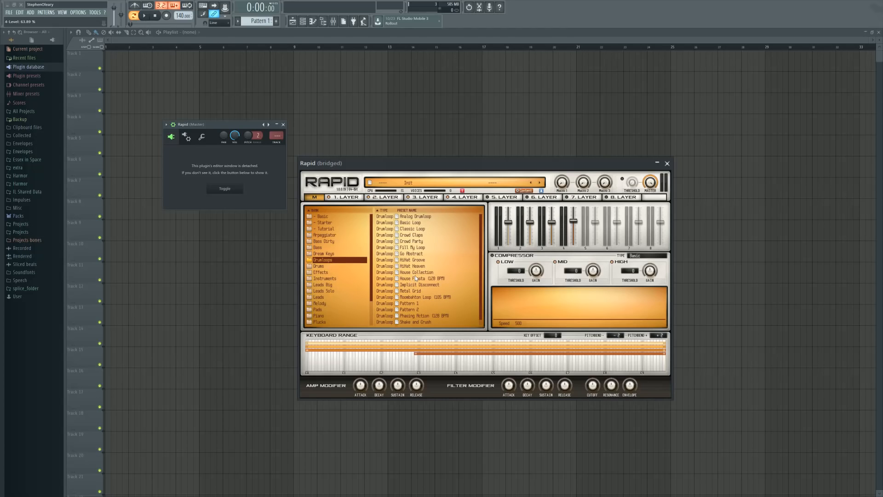
click(422, 274)
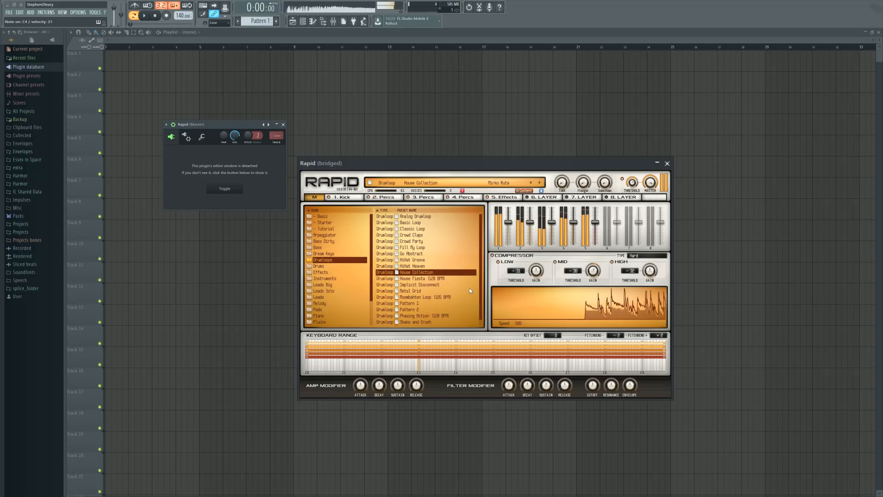
click(423, 247)
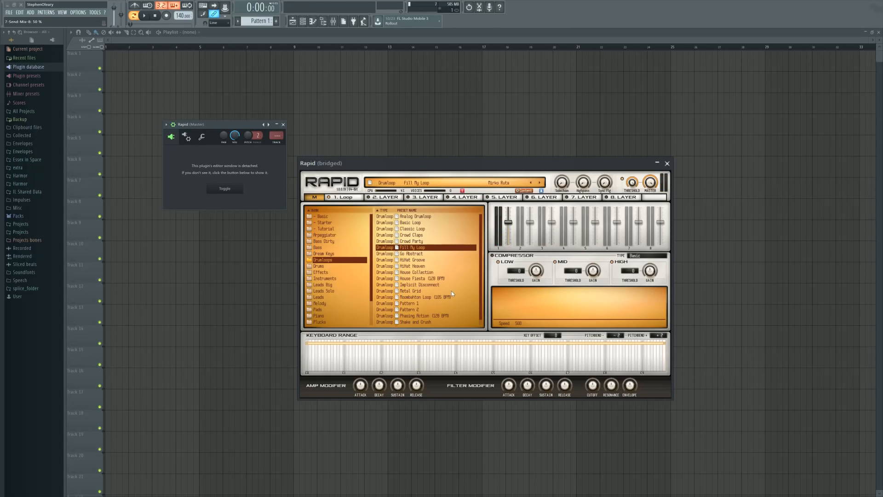
click(418, 255)
click(418, 322)
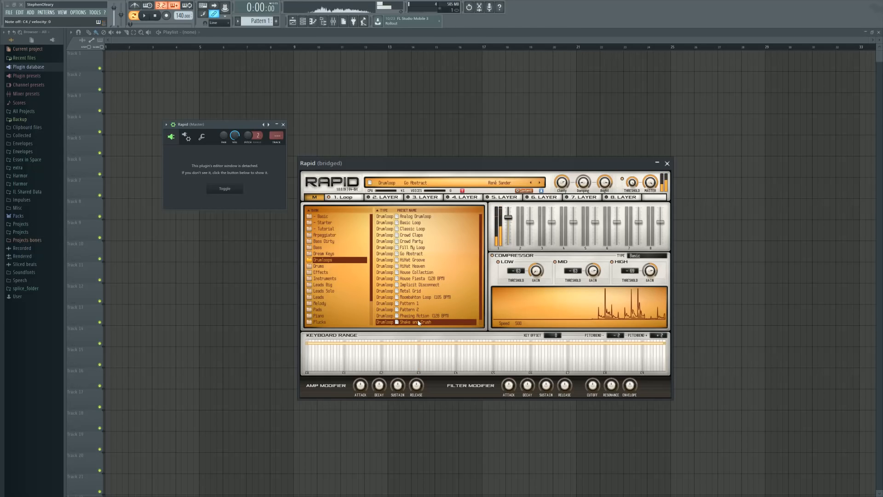
- Audition the Phasing Action (128 BPM) drumloop at a 128 BPM project tempo, followed by the Pattern 1 drumloop
click(427, 317)
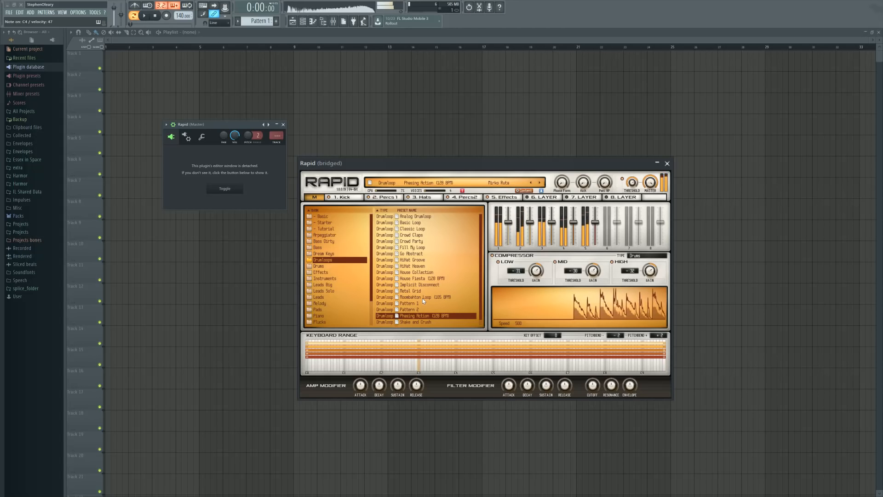
drag(183, 15, 183, 21)
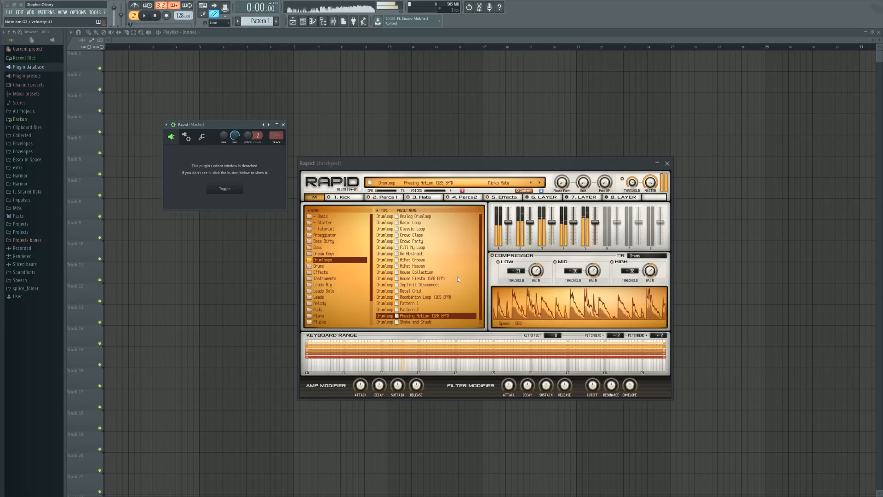
click(412, 303)
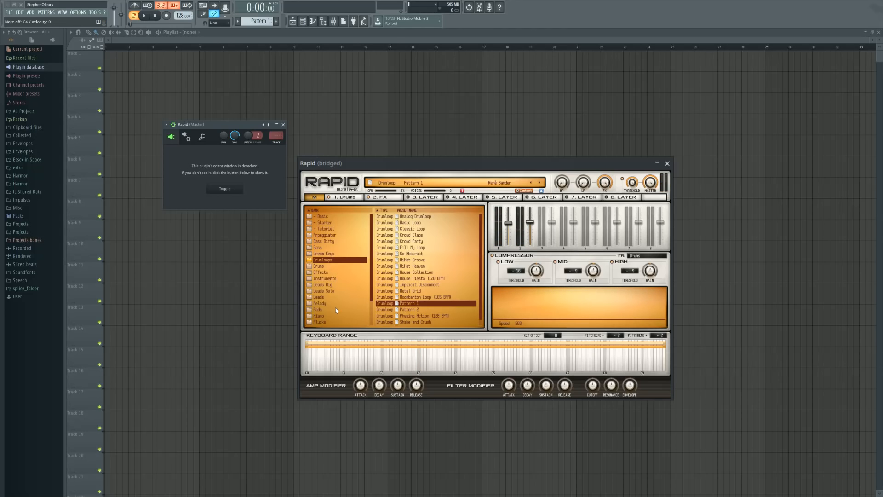
- Audition the Middle Grand and The Cinema Piano presets from the Piano category
scroll(334, 309, down, 2)
click(320, 286)
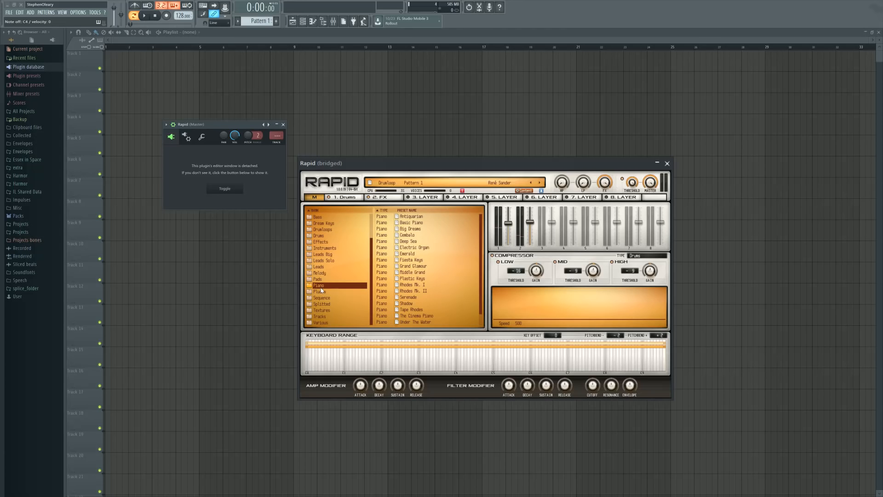
click(412, 273)
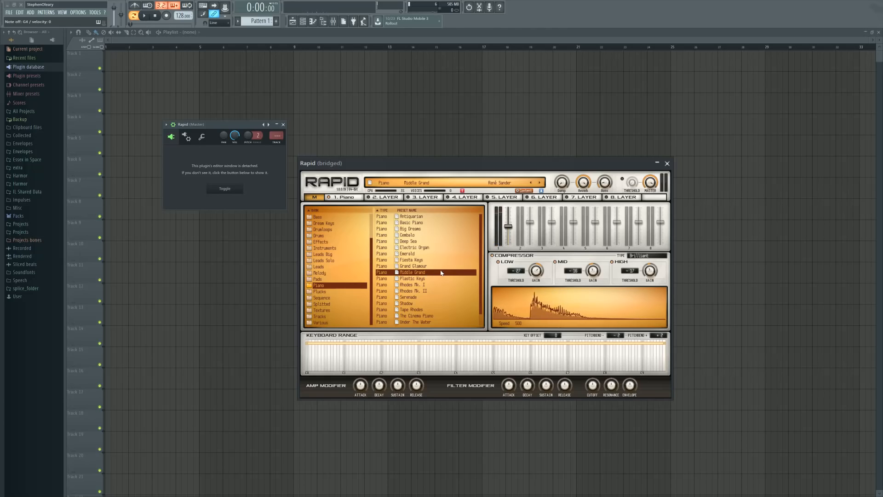
scroll(441, 270, down, 1)
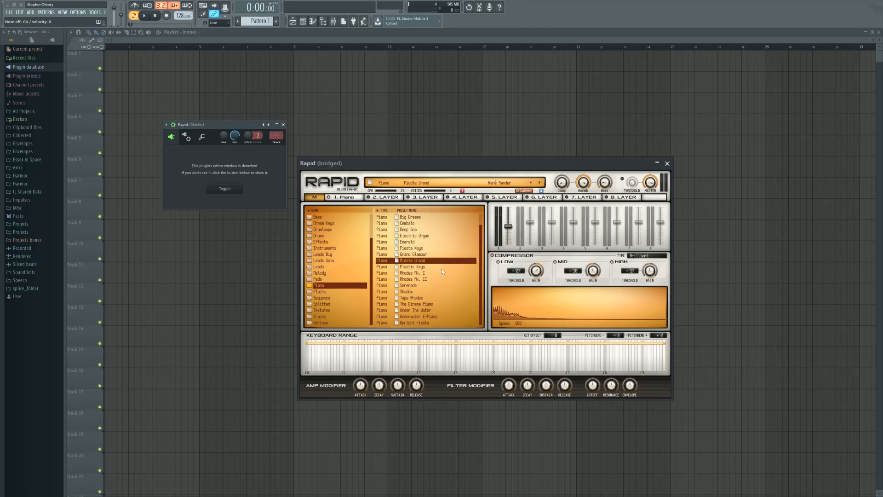
click(437, 304)
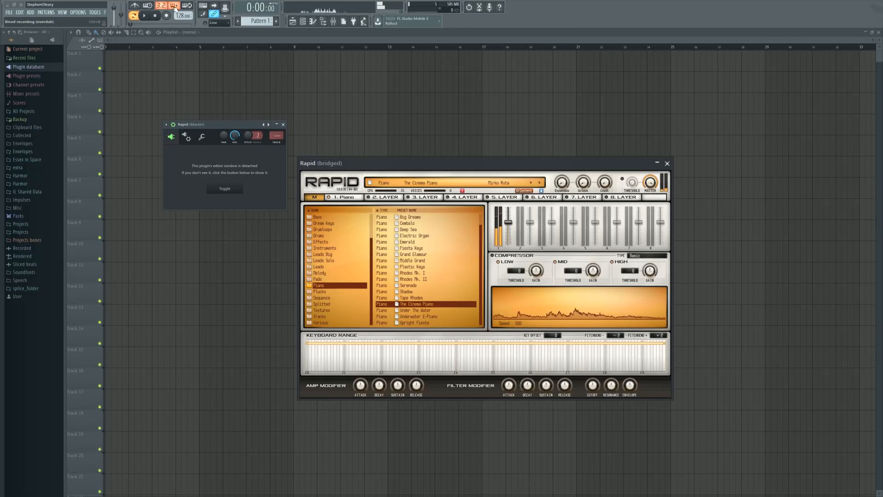
- Look into the Sequence and Tracks categories and audition Speedshuttle (160 BPM) with the project tempo at 160 BPM
click(321, 298)
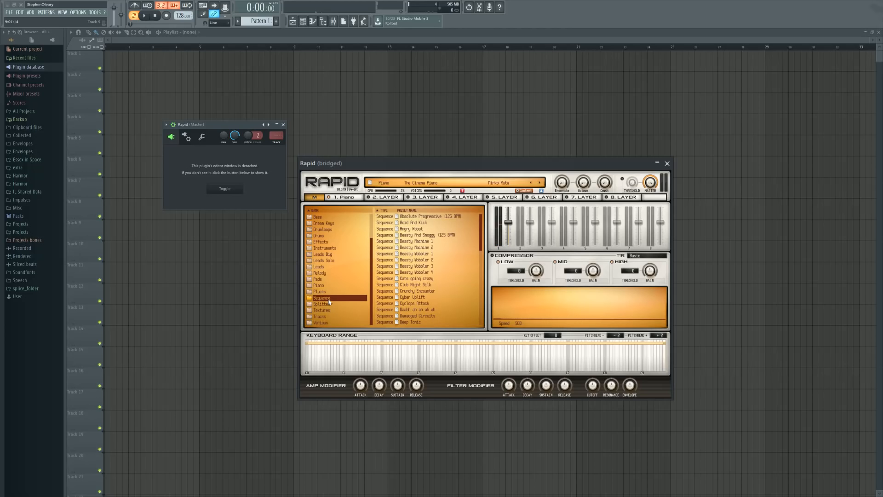
click(324, 316)
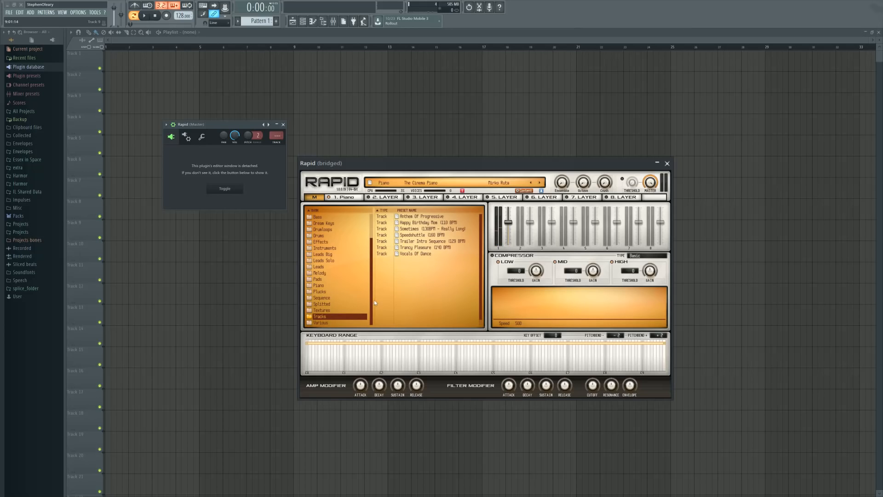
click(415, 234)
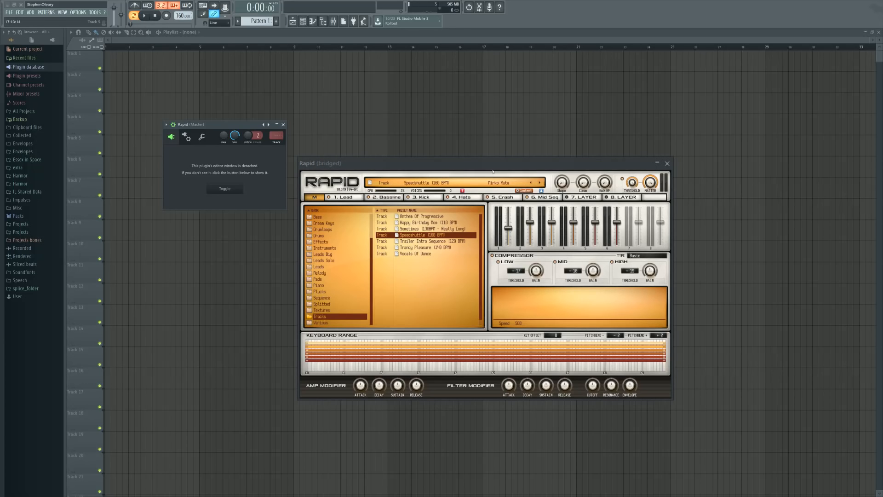
drag(489, 168, 486, 166)
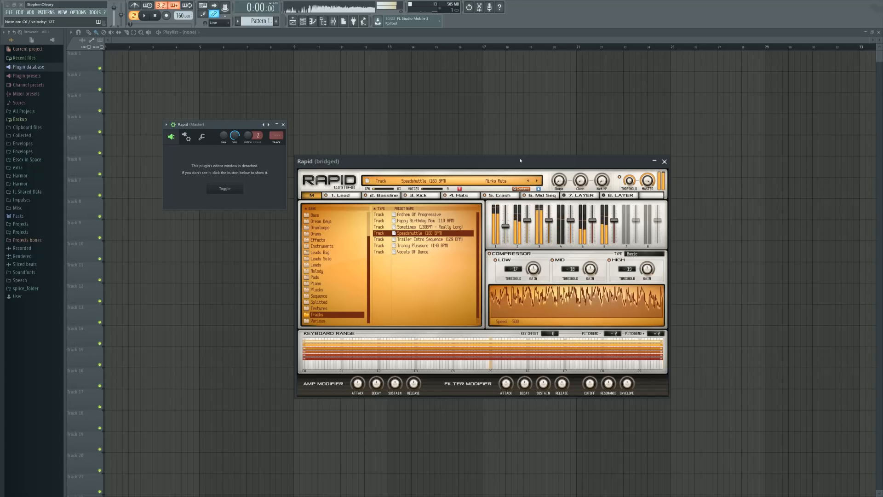
- Set the project tempo to 129 BPM and audition the track preset Trailer Intro Sequence (129 BPM)
click(448, 240)
drag(182, 15, 182, 29)
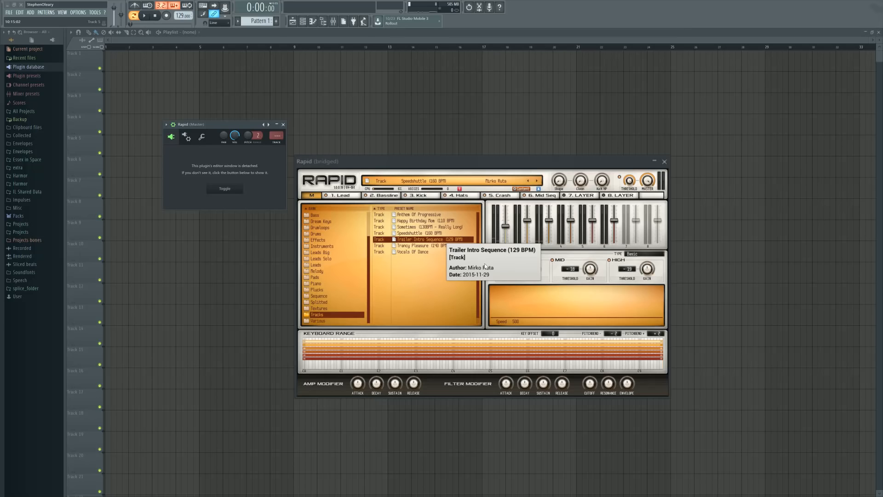
click(428, 239)
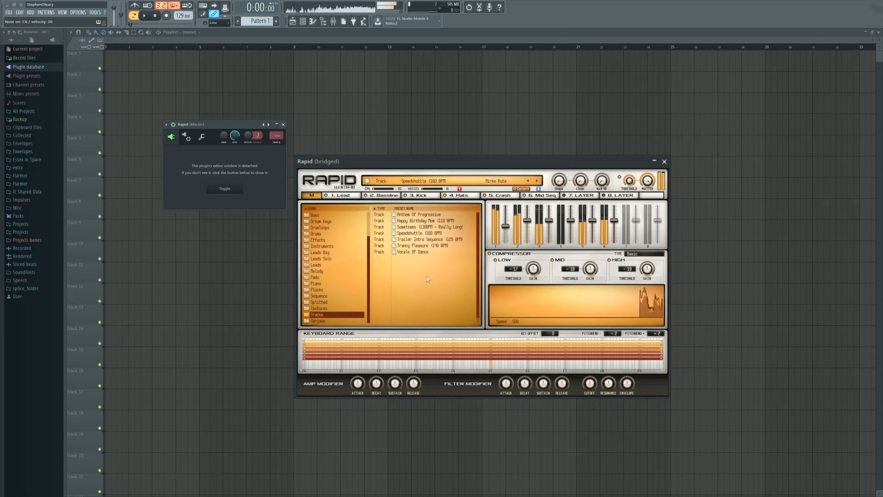
click(428, 240)
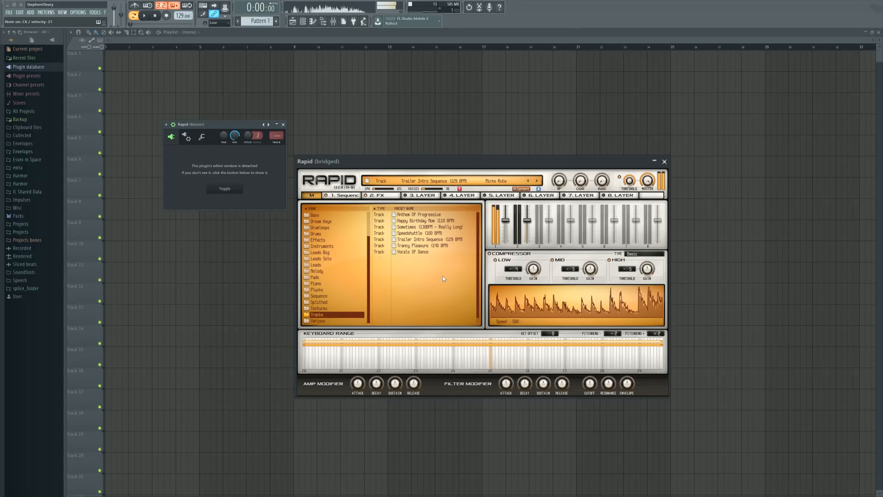
- Examine the Sequence and FX layers of the trailer intro preset and return to the master page
click(335, 195)
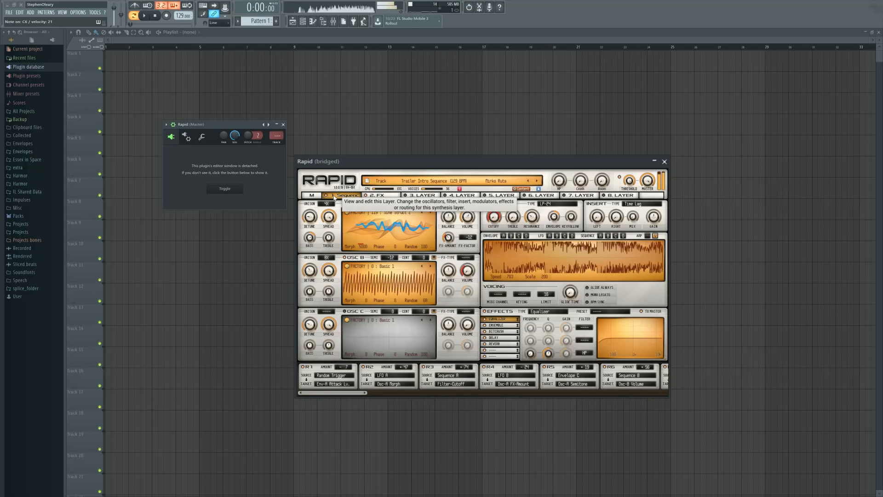
click(379, 195)
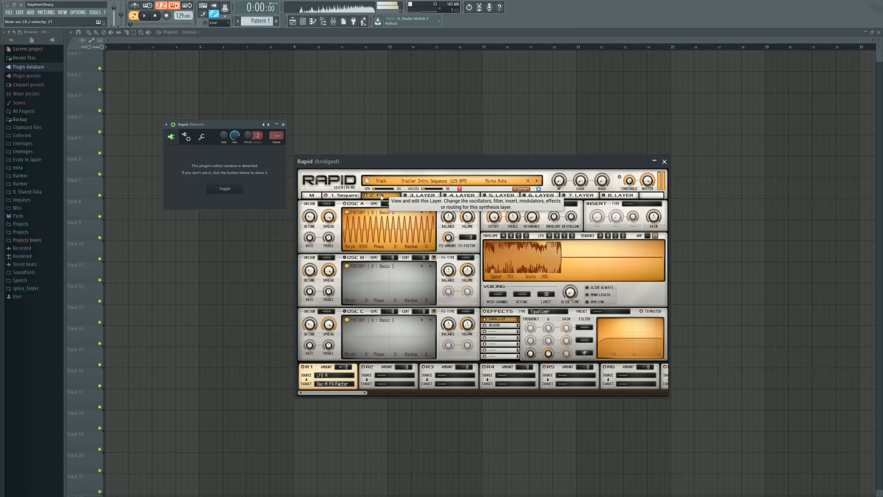
click(340, 197)
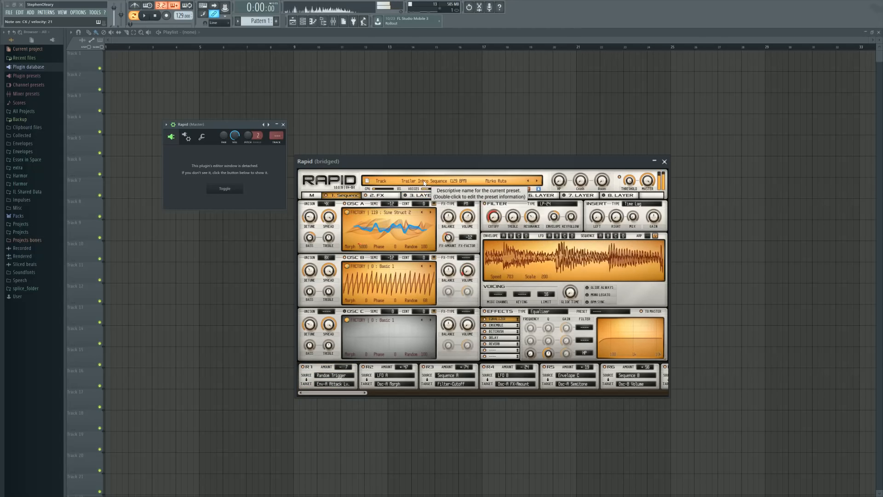
click(312, 195)
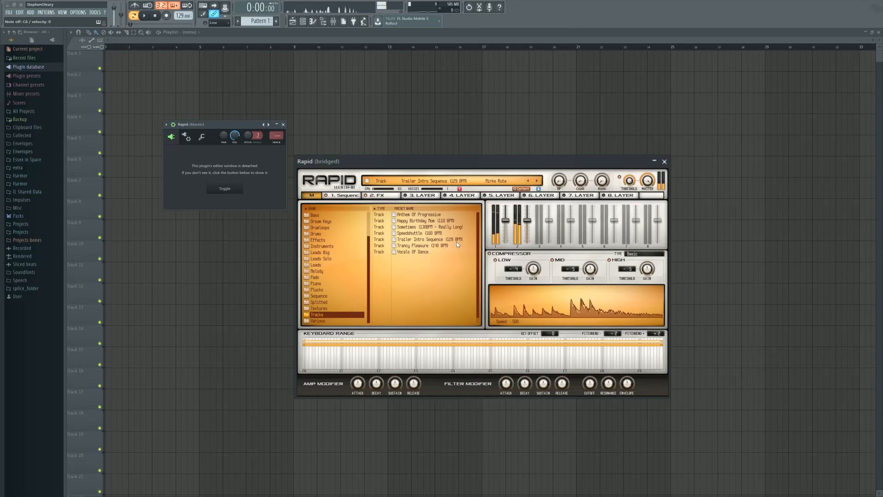
- Load the track preset Trancy Pleasure (140 BPM) and set the project tempo to 140 BPM
click(424, 245)
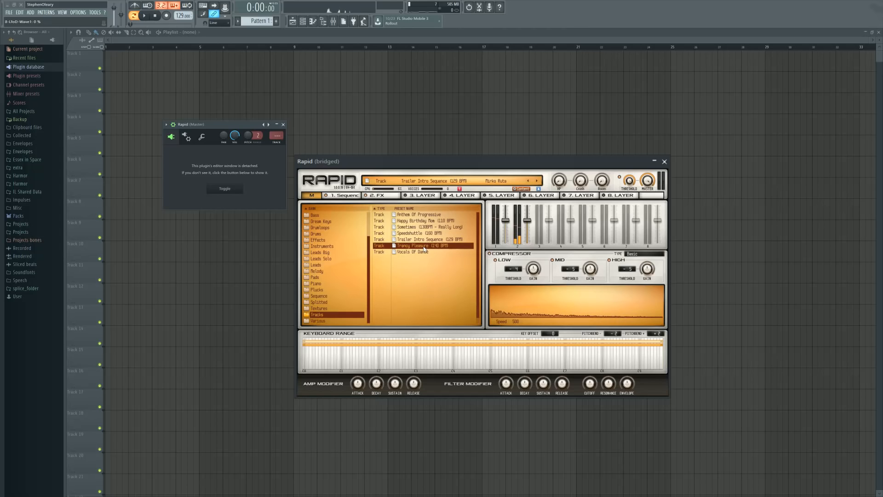
drag(179, 16, 179, 8)
drag(450, 167, 448, 165)
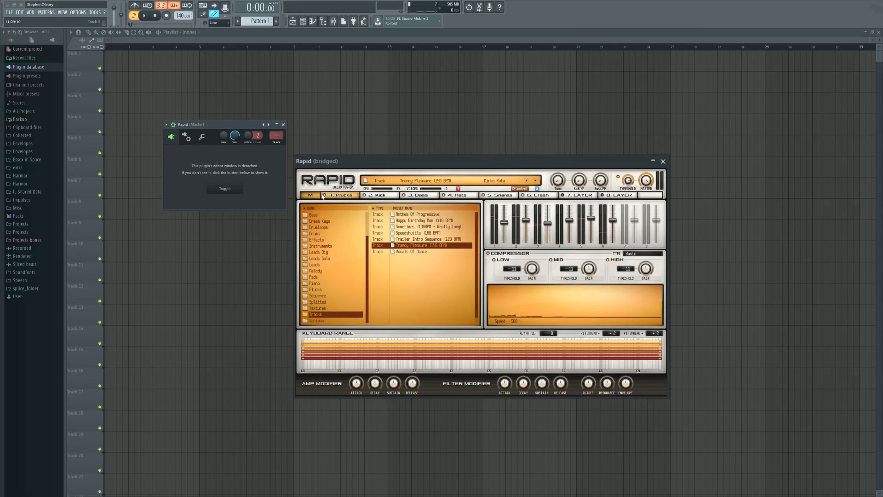
- Reset the synthesizer to the Init preset and try out Osc A's detune and morph controls on layer 1
click(366, 181)
click(376, 221)
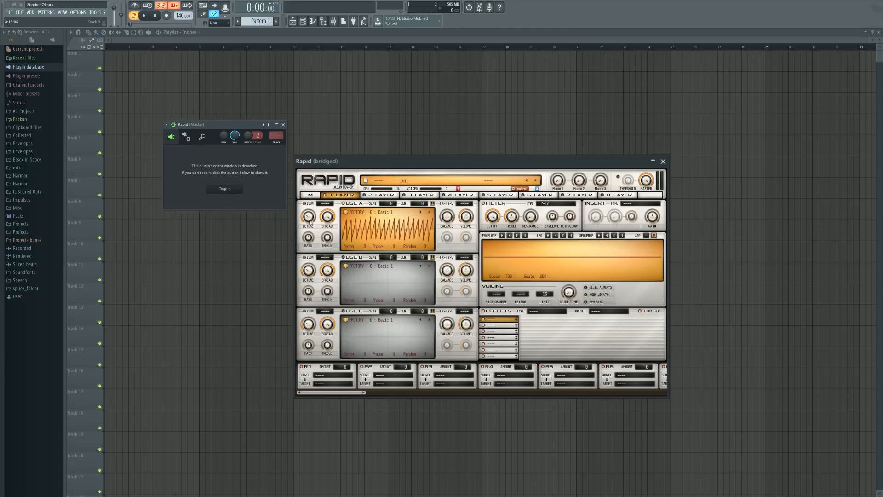
mouse_move(314, 217)
mouse_down()
mouse_move(309, 199)
mouse_move(309, 218)
mouse_up()
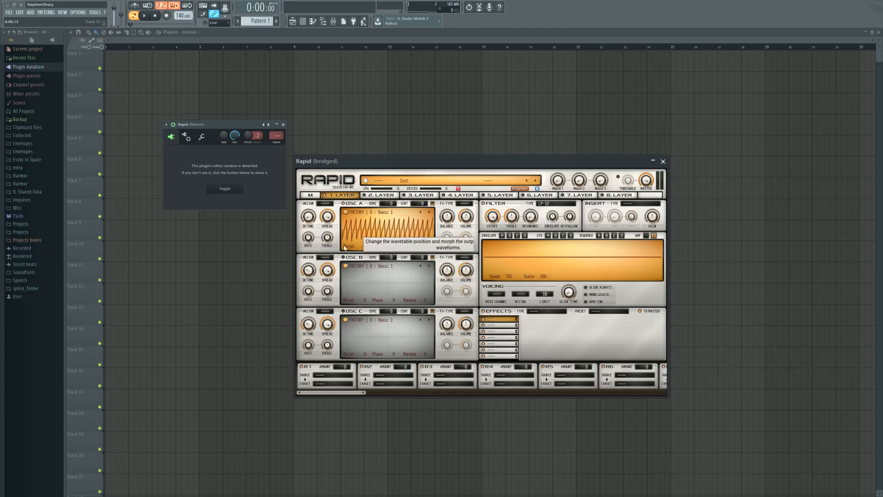
mouse_move(344, 247)
mouse_down()
mouse_move(345, 193)
mouse_move(345, 245)
mouse_up()
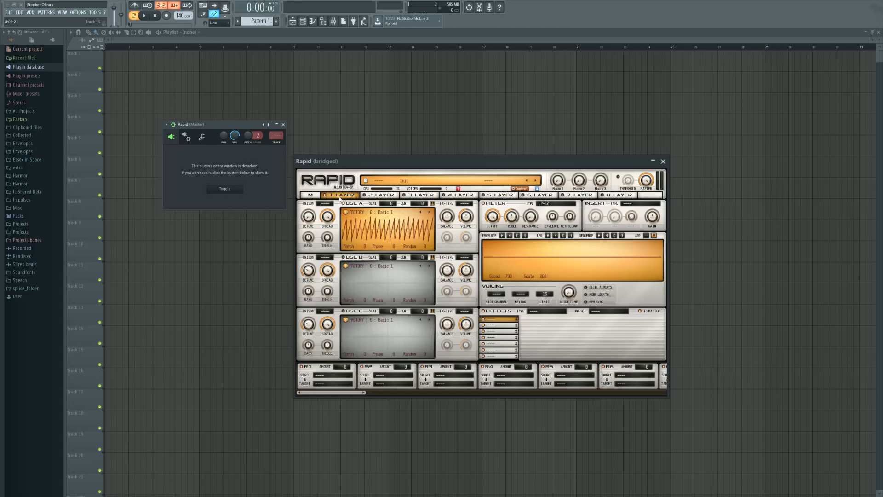
- Open Osc A's sound browser on layer 1 and look over the Factory Sounds wavetable list
click(431, 212)
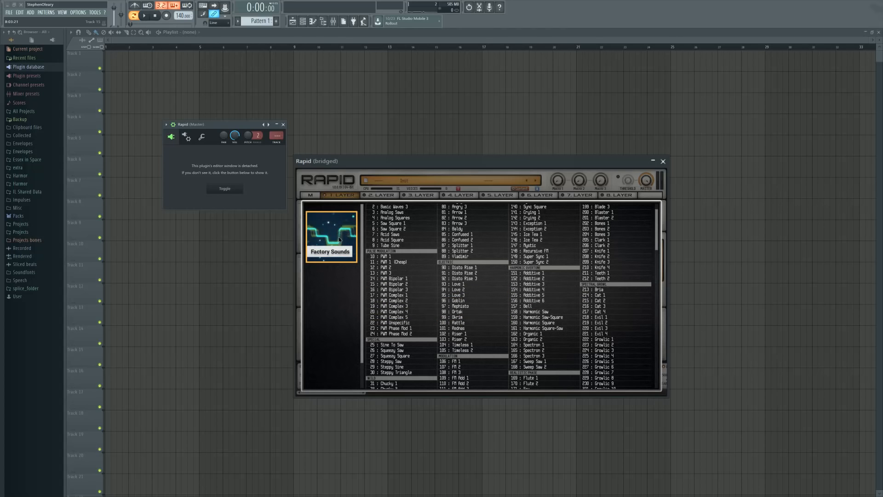
drag(656, 226, 639, 203)
drag(363, 269, 362, 296)
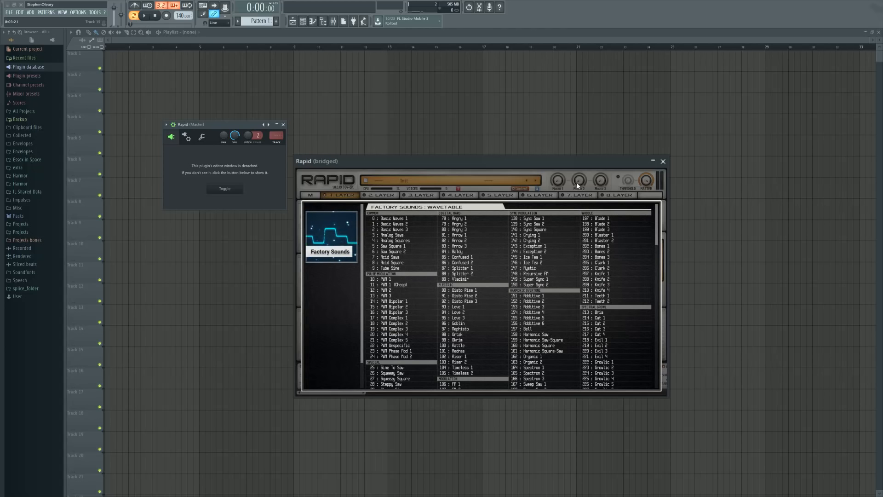
- Leave the sound browser, check the installed and activated products in the Extension Manager, and close it
click(522, 189)
click(523, 190)
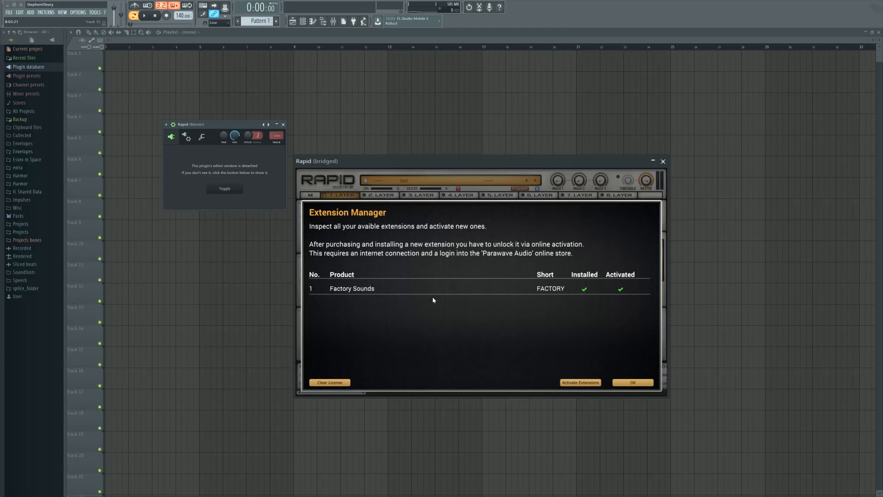
click(632, 382)
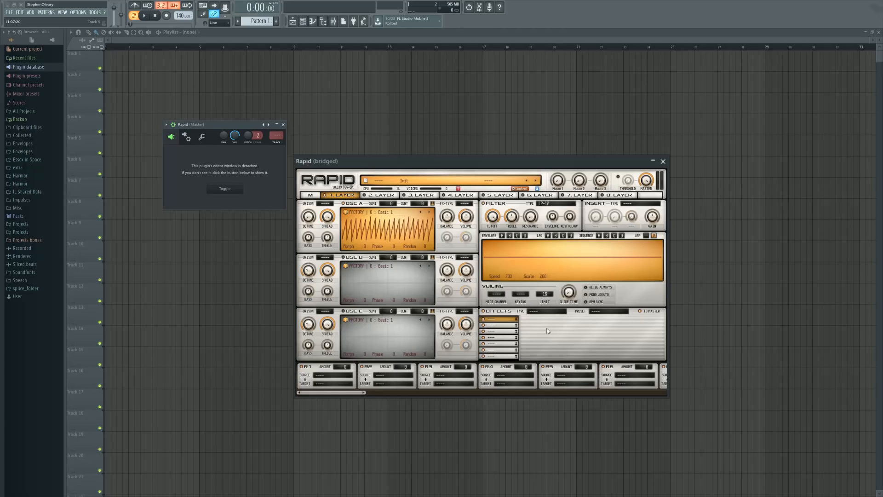
- Examine the full Factory Sounds wavetable and multi-sample lists for Osc A and close the browser without choosing a sound
click(393, 215)
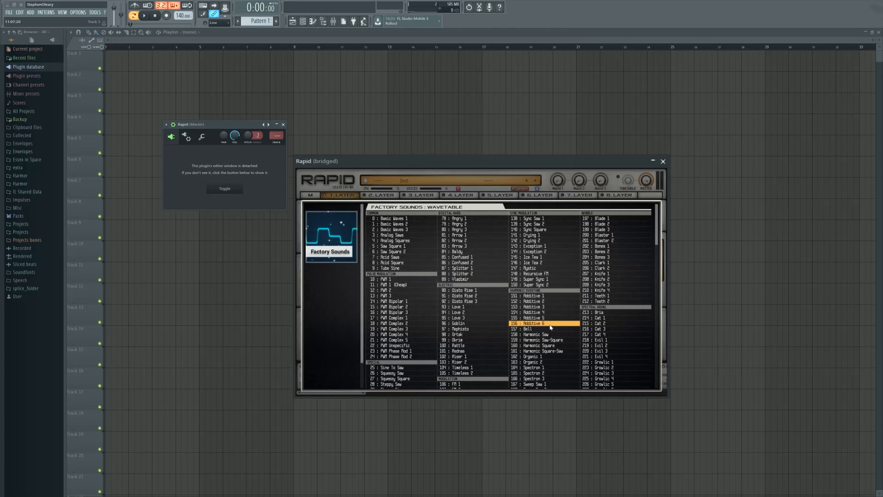
scroll(557, 329, down, 5)
scroll(561, 332, down, 15)
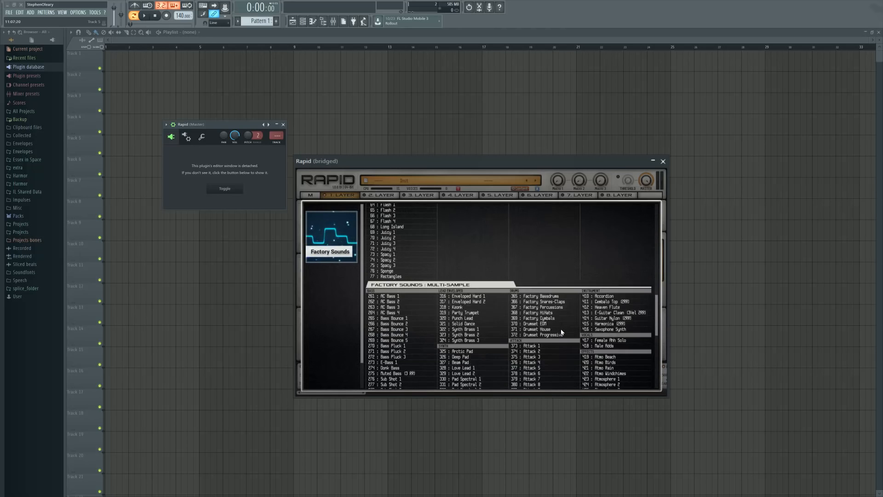
scroll(563, 342, up, 15)
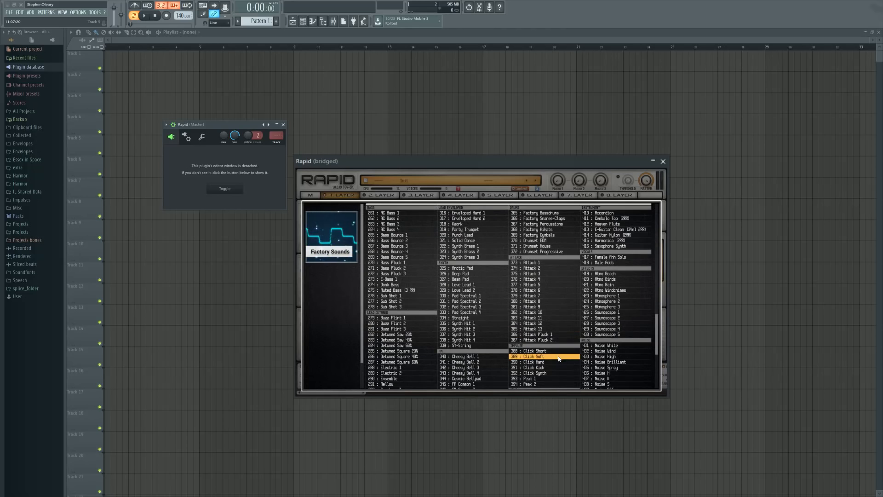
scroll(557, 355, down, 5)
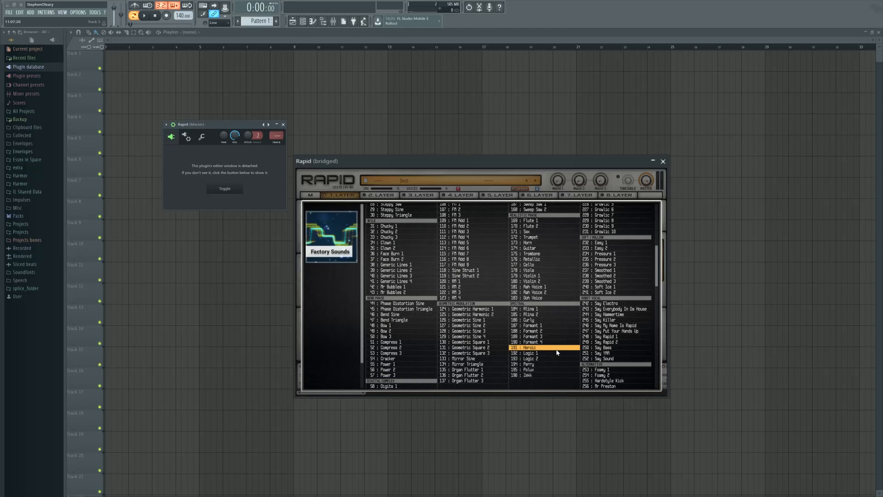
scroll(556, 350, down, 1)
scroll(555, 347, down, 10)
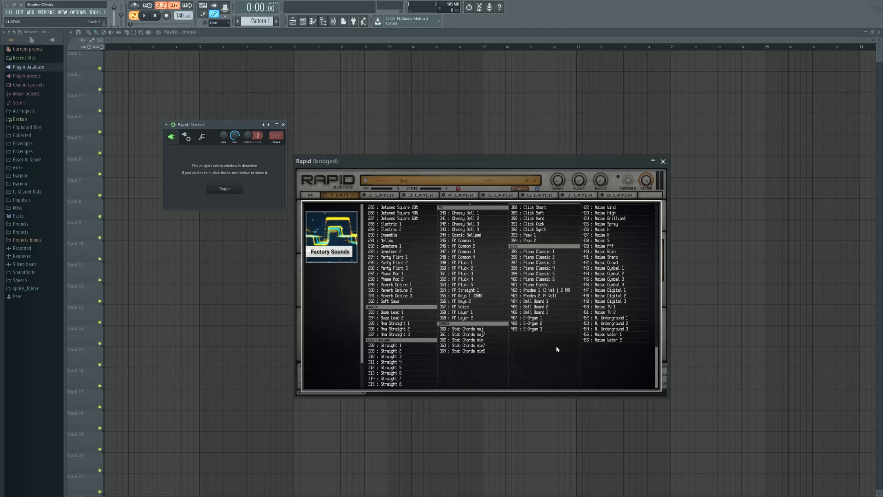
scroll(555, 357, up, 12)
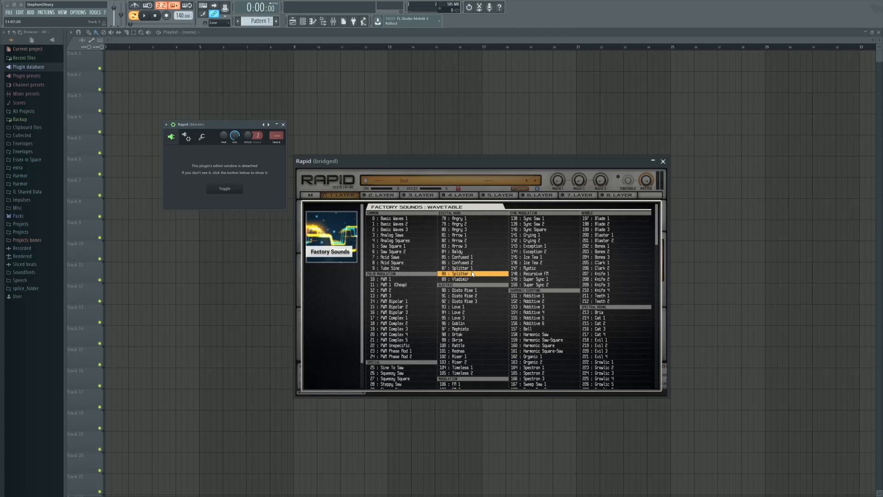
click(611, 185)
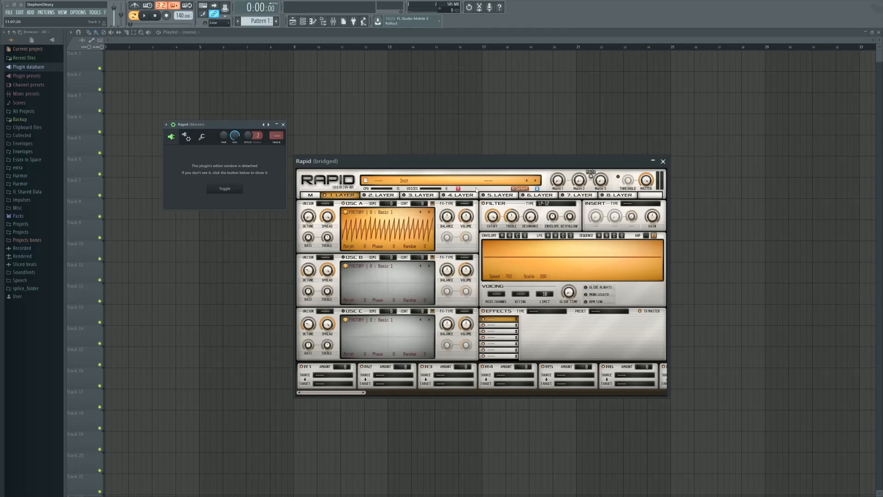